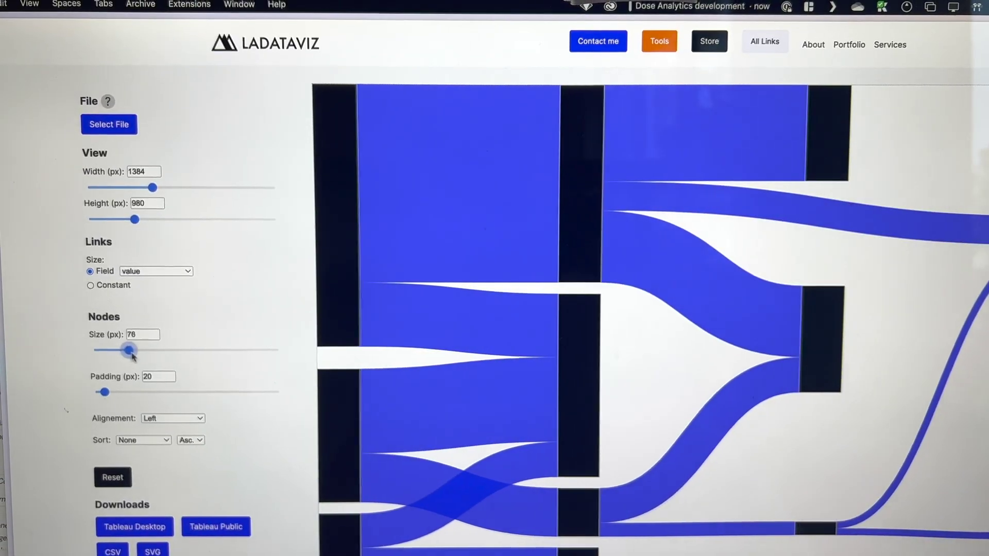
Set the Sankey node size to 77 px and padding to 201 px, and confirm the top-link colour.
mouse_move(129, 350)
mouse_down()
mouse_move(157, 352)
mouse_move(133, 350)
mouse_up()
drag(104, 392, 188, 396)
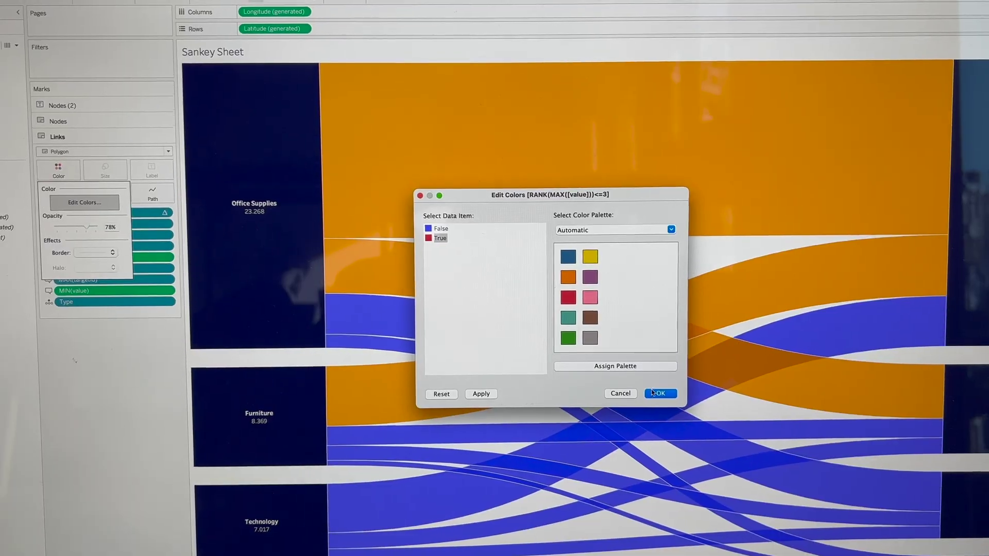
click(658, 394)
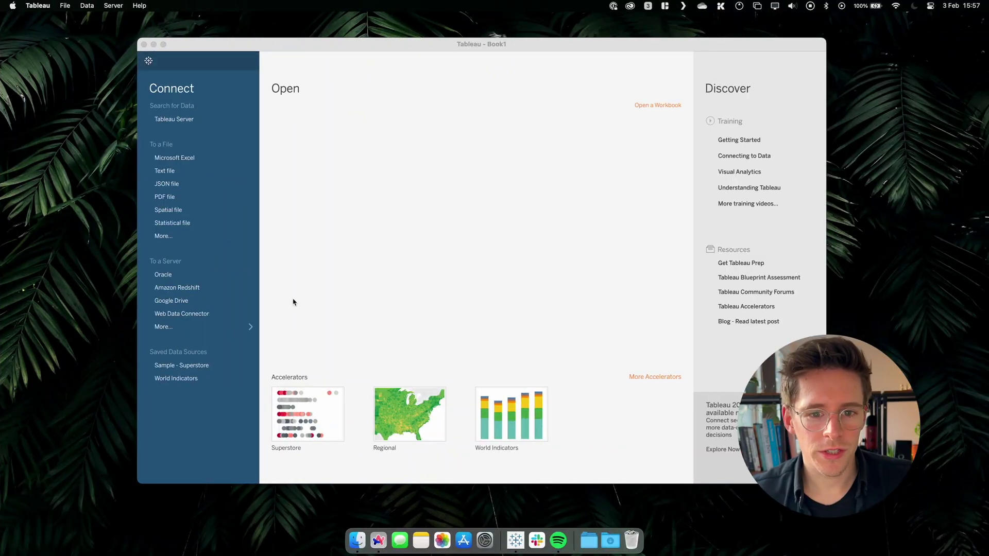
Open Sample - Superstore and build a SUM(Quantity) text table by Category and Ship Mode.
click(195, 366)
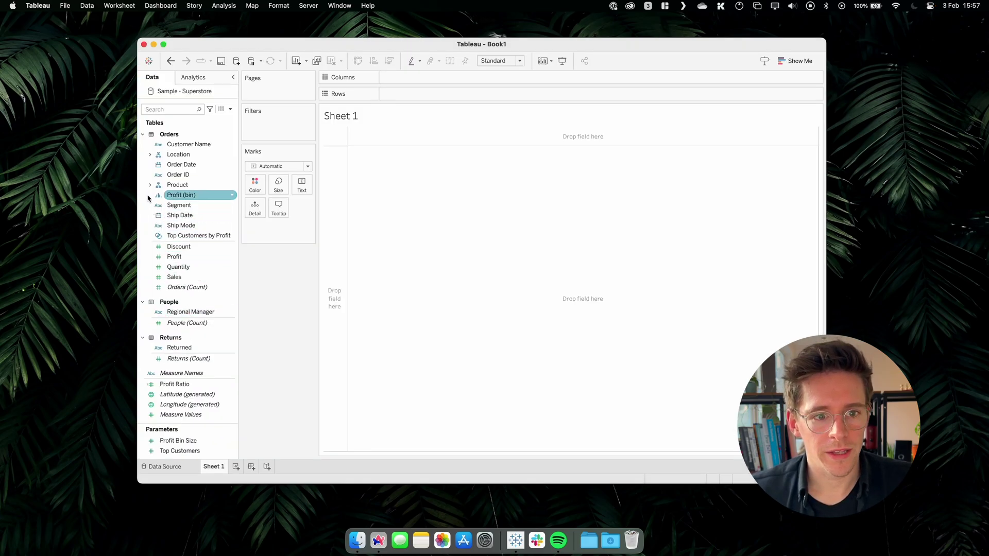
click(149, 186)
drag(173, 196, 328, 206)
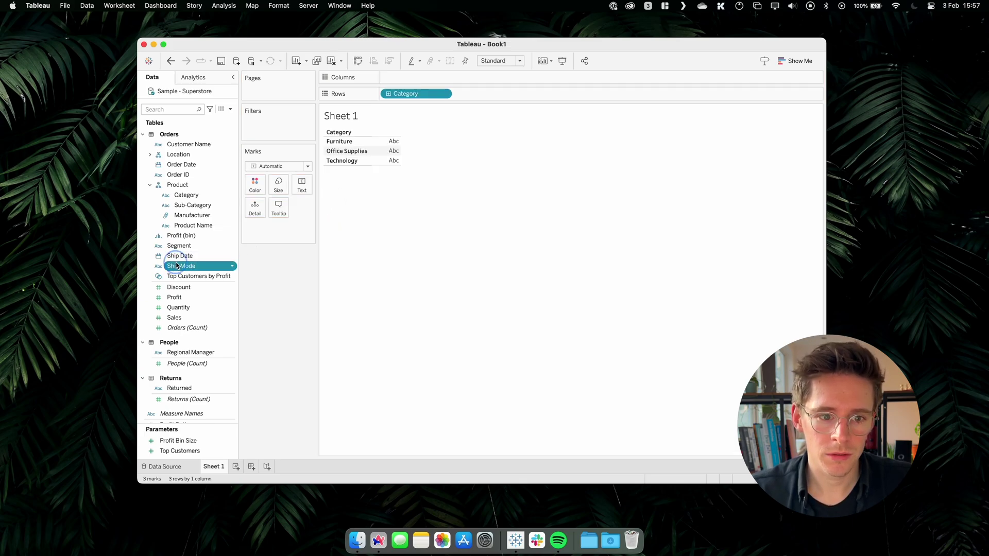
drag(176, 266, 478, 100)
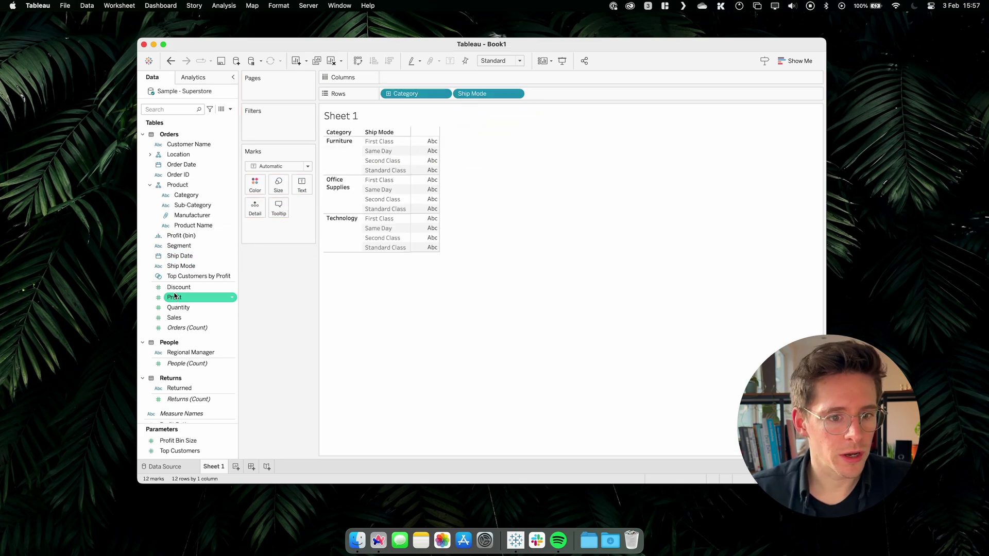
drag(216, 293, 297, 189)
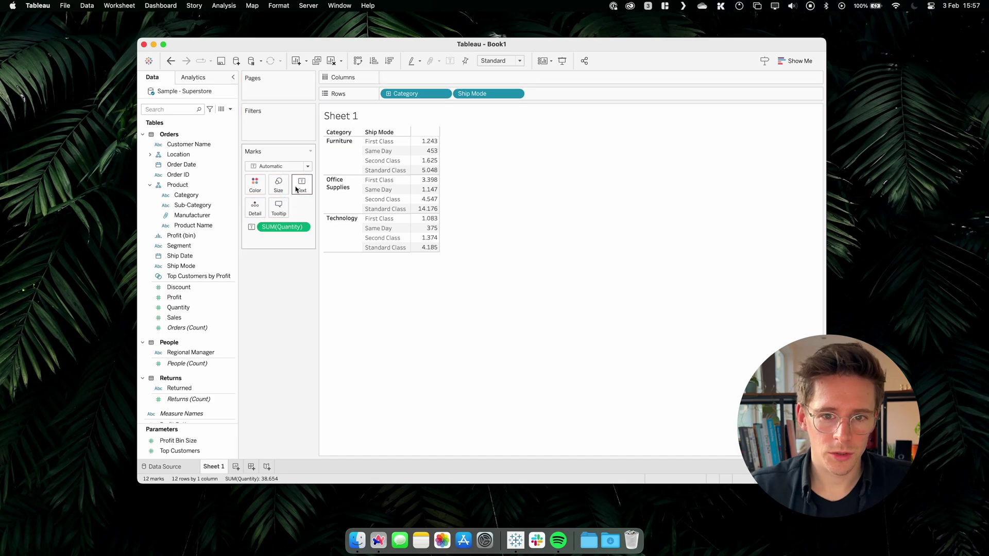
View the data behind all marks and download the 12-row summary as Category/ShipMode/Quantity.
key(super+a)
right_click(417, 178)
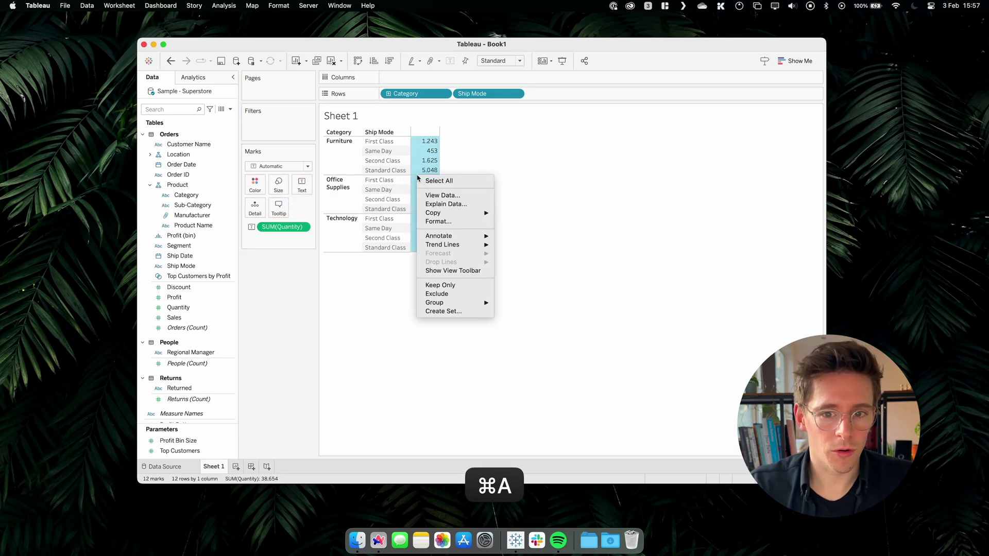
click(439, 196)
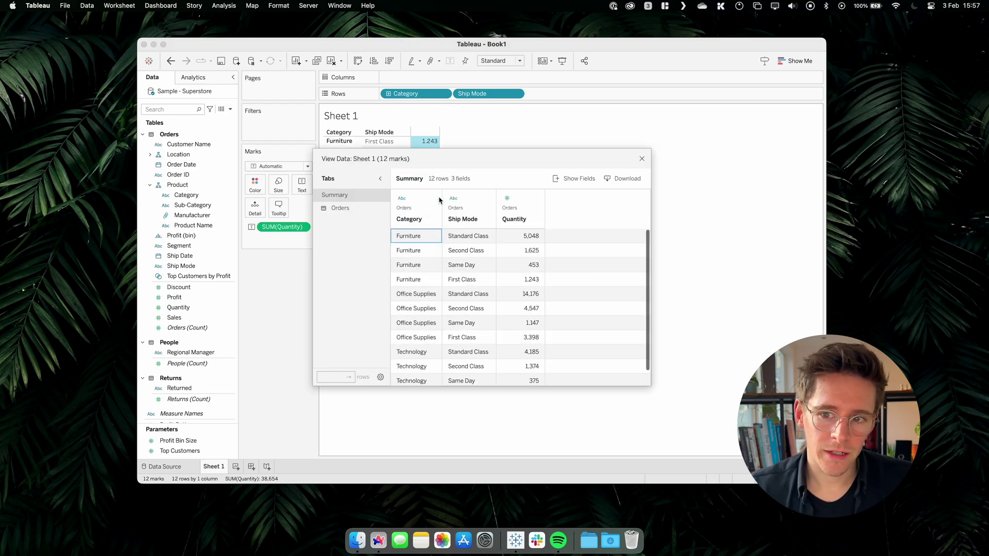
click(618, 179)
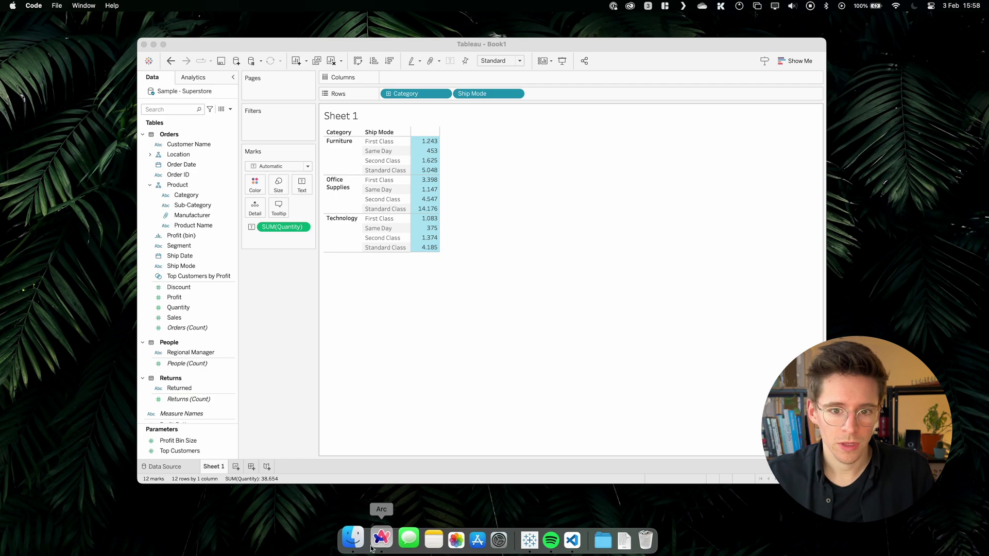
In Arc, go to tools.ladataviz.com and open the Sankey generator card.
click(374, 545)
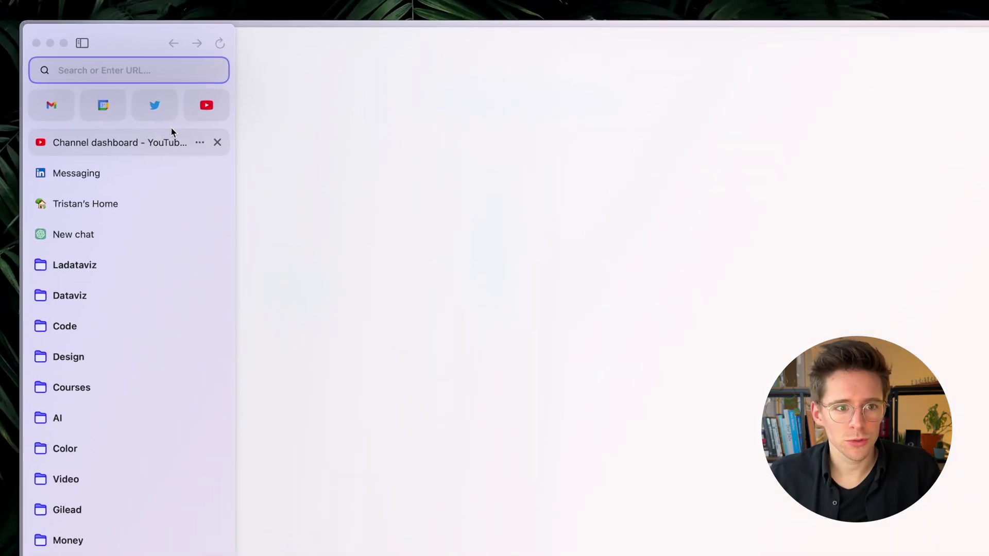
key(super+t)
text(tools.lad)
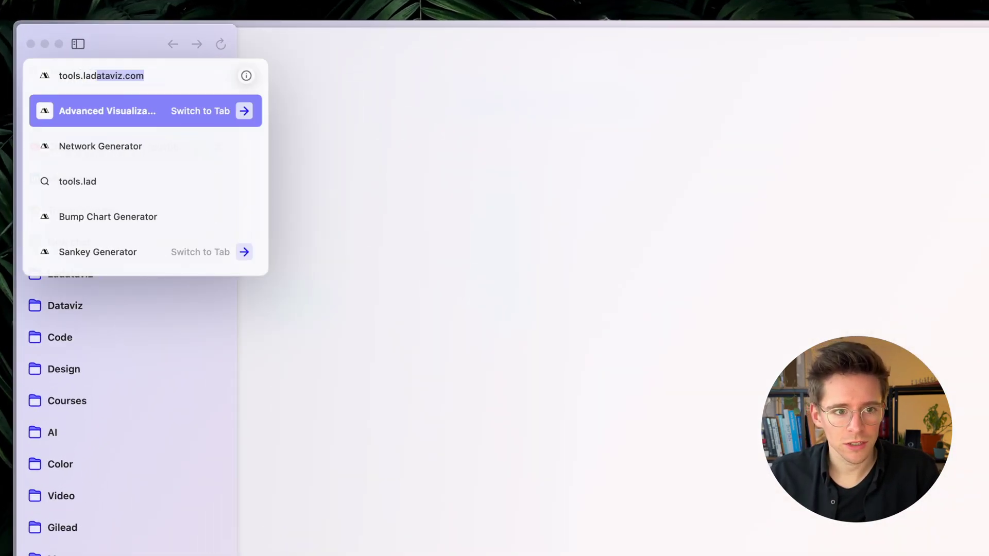
text(ataviz.com)
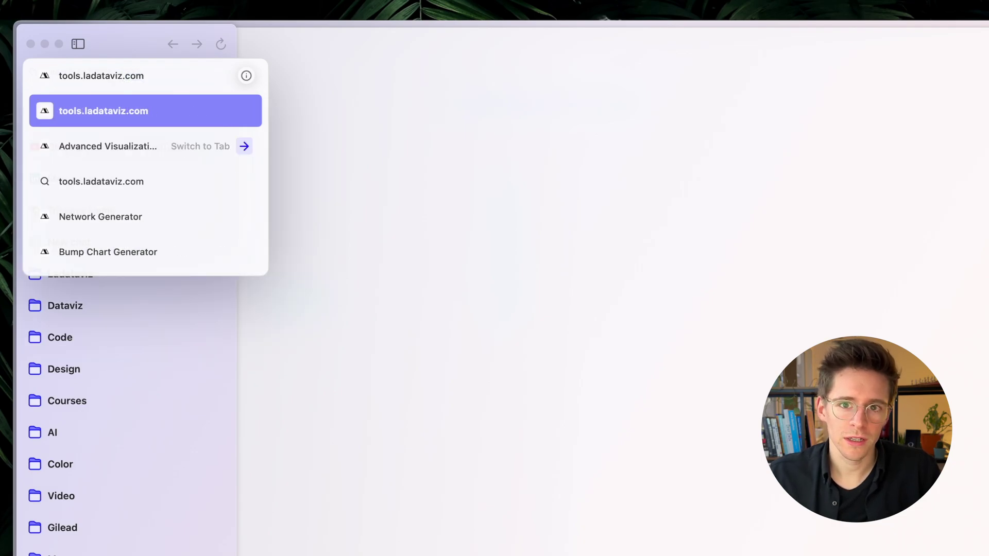
key(Return)
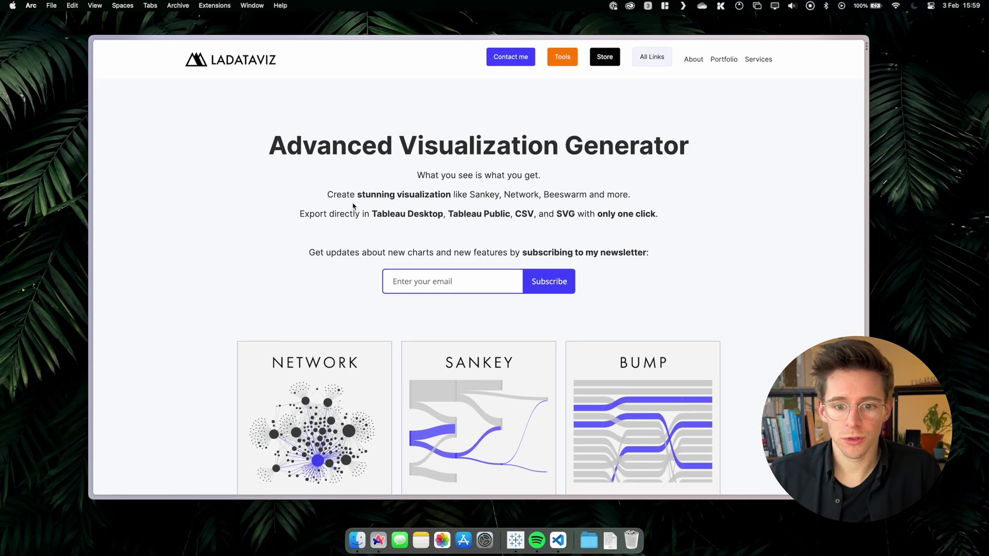
scroll(439, 279, down, 2)
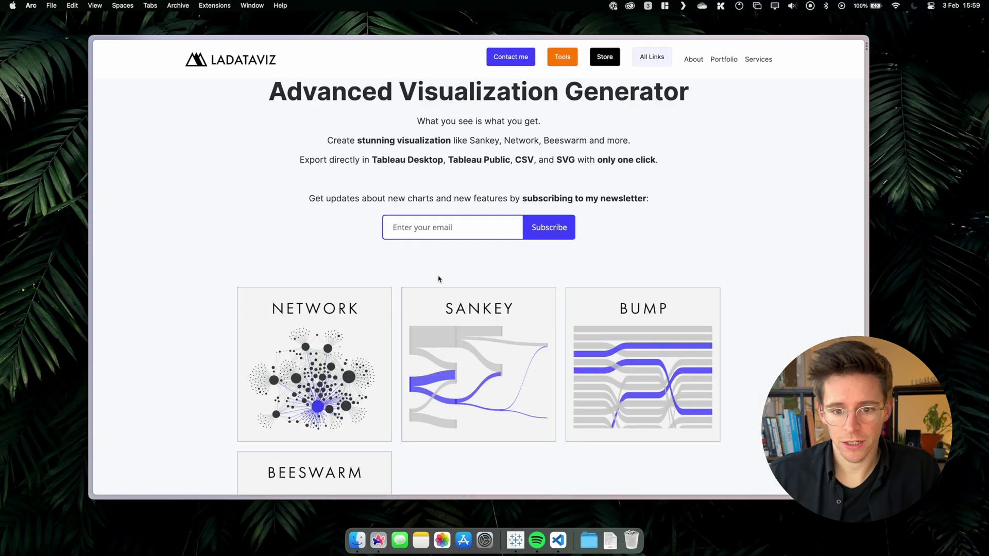
click(453, 335)
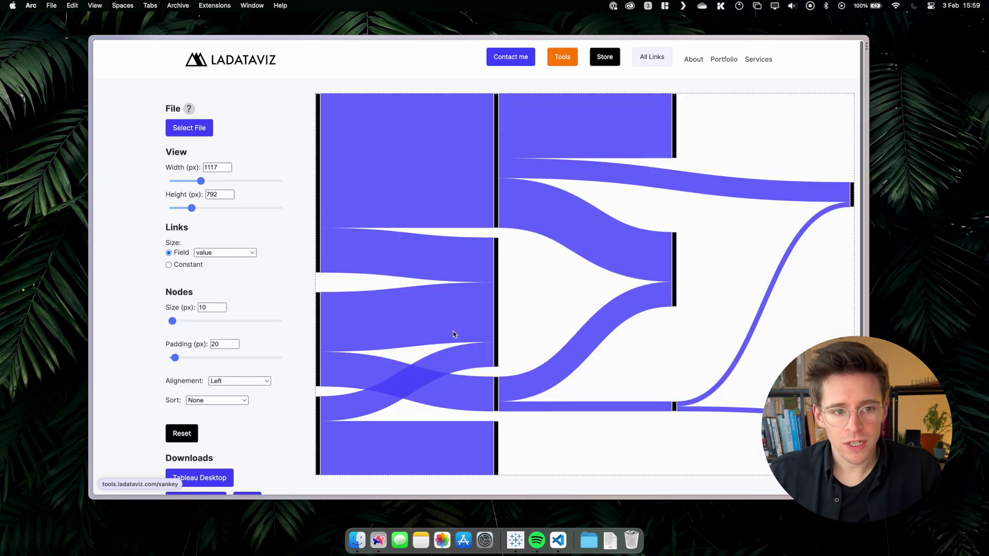
Load Category:ShipMode:Quantity.csv from Downloads into the Sankey generator.
click(204, 133)
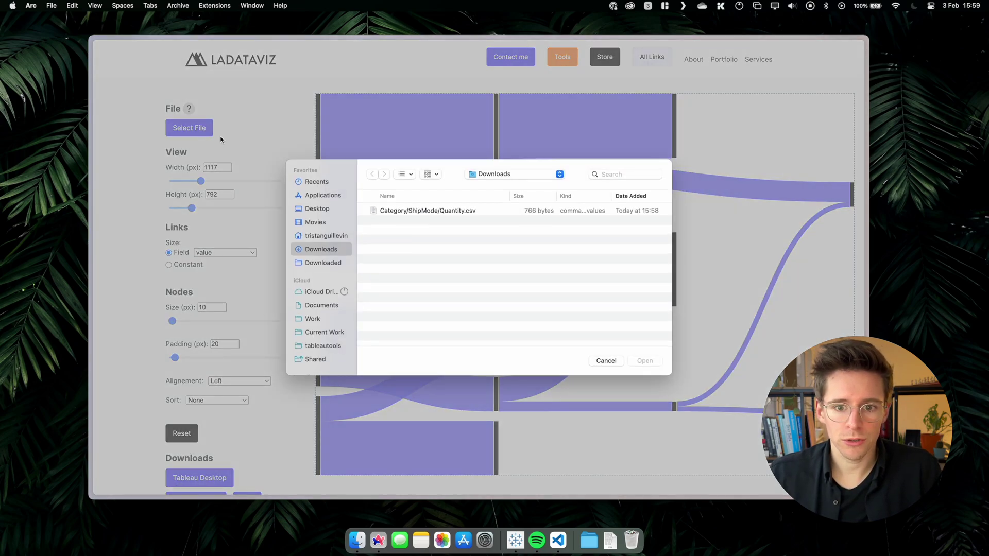
double_click(394, 213)
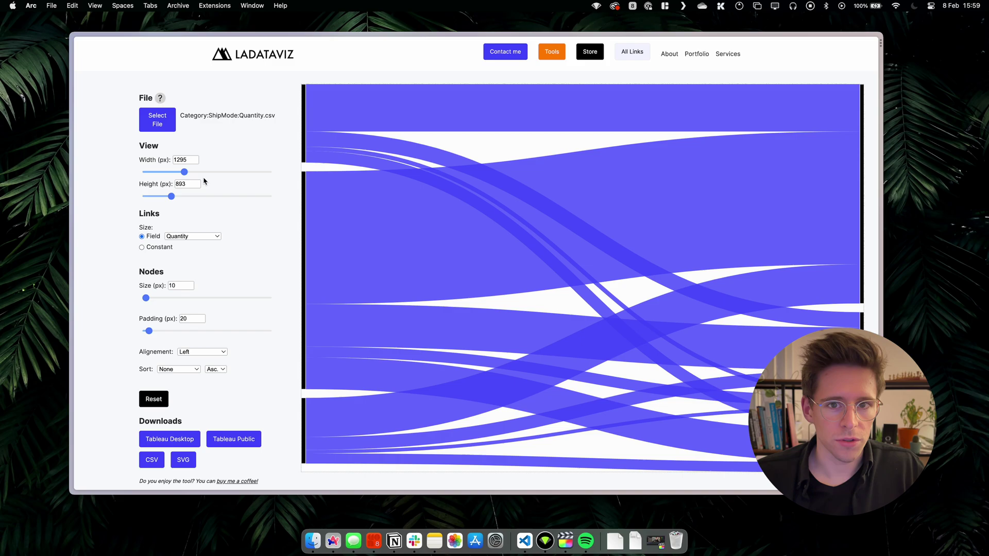
drag(184, 172, 160, 197)
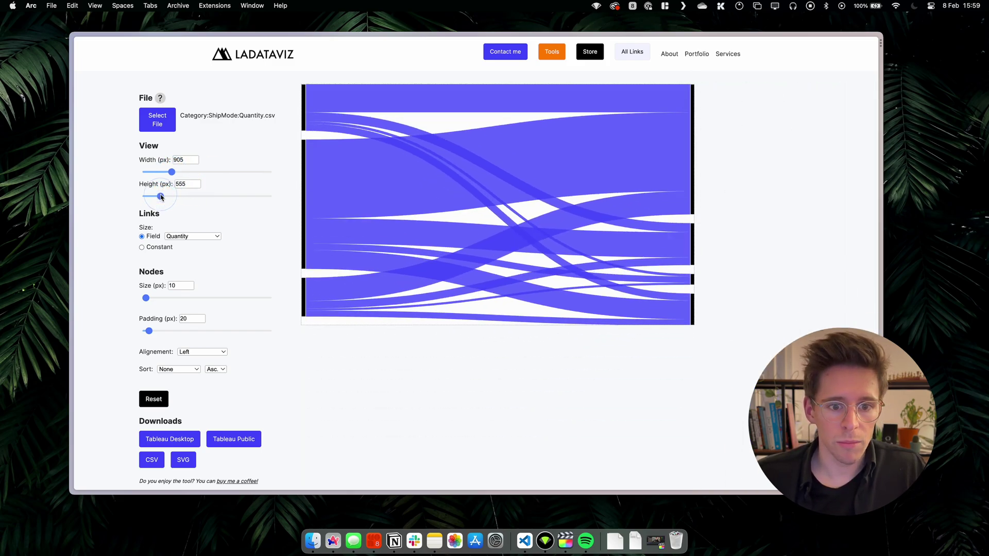
click(163, 398)
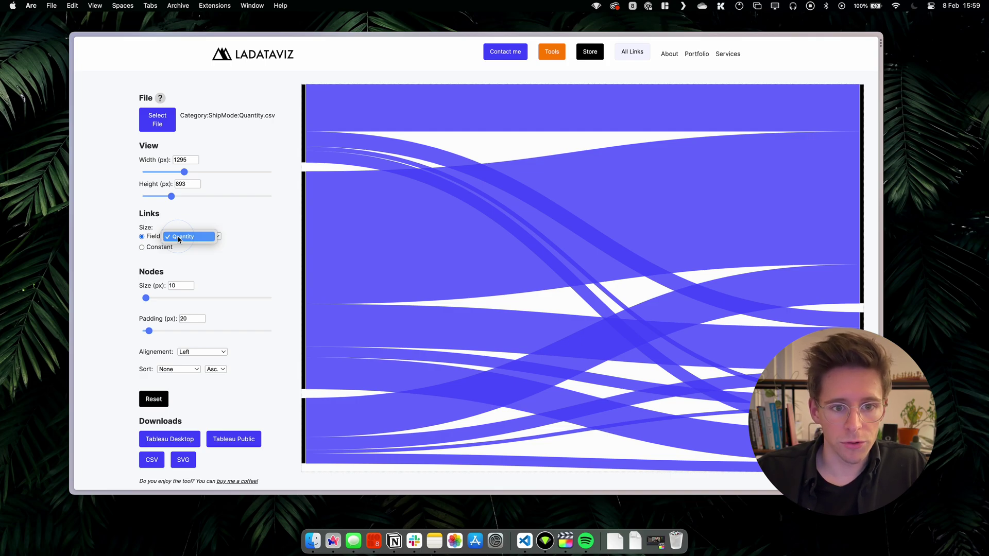
click(156, 251)
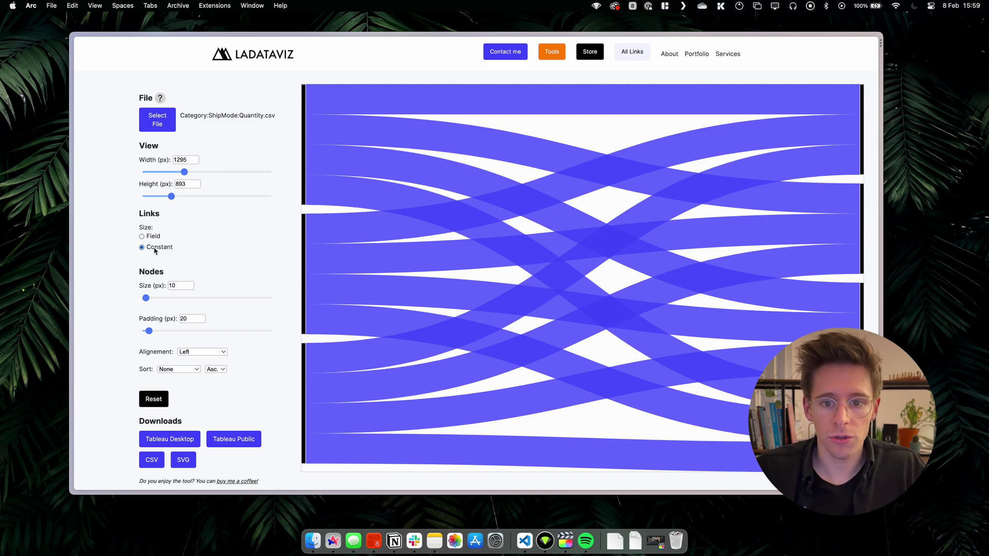
click(151, 238)
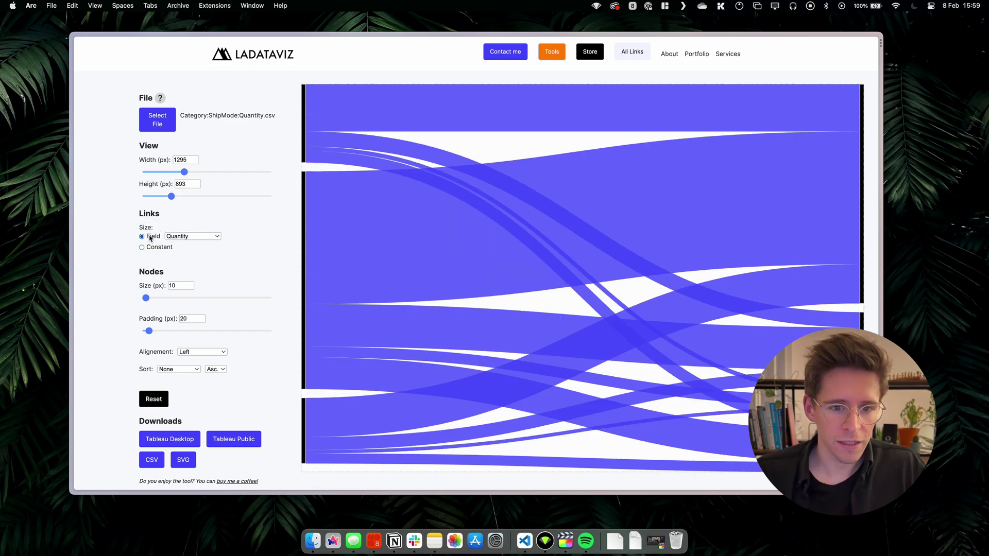
Set the Sankey node size to 195 px and the node padding to 31 px.
scroll(201, 259, down, 1)
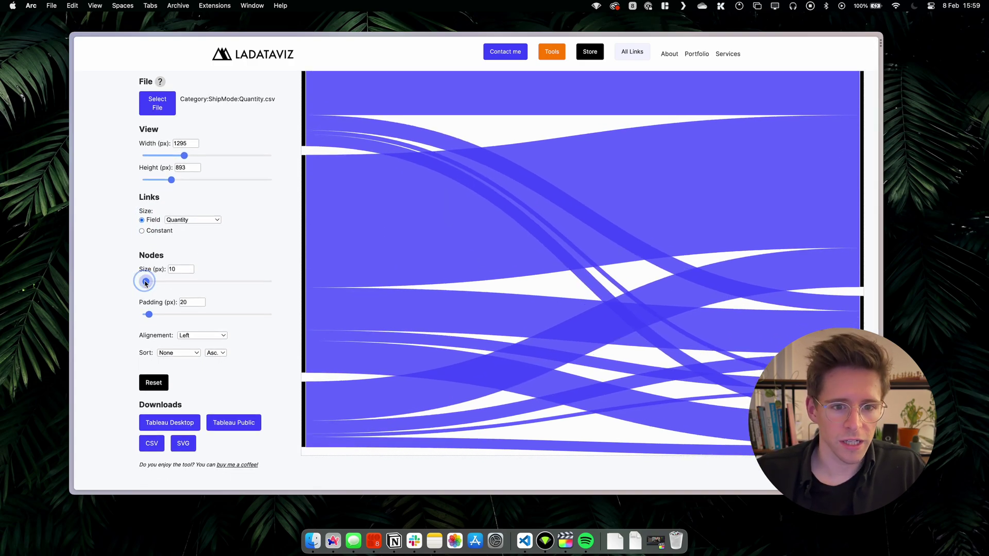
drag(145, 283, 206, 282)
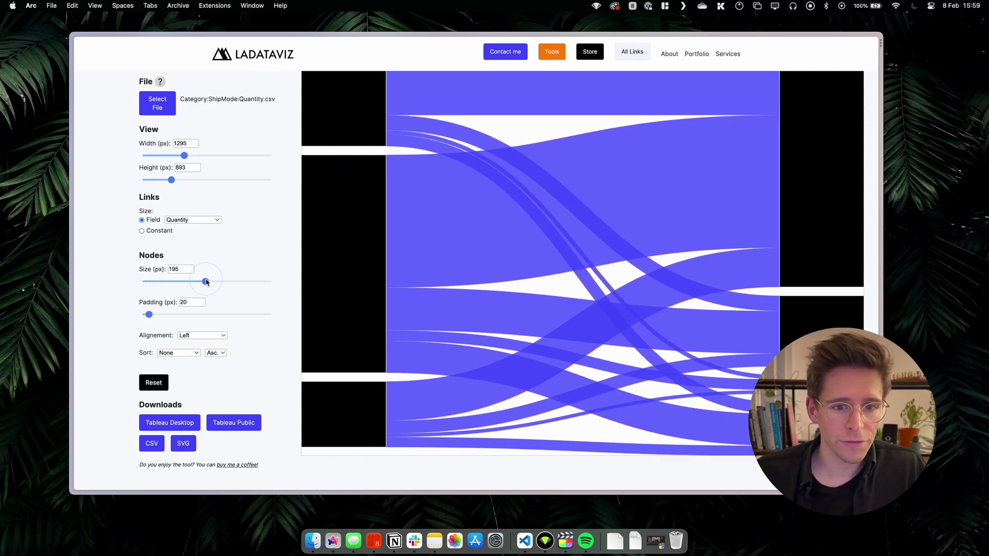
mouse_move(147, 318)
mouse_down()
mouse_move(208, 321)
mouse_move(154, 321)
mouse_up()
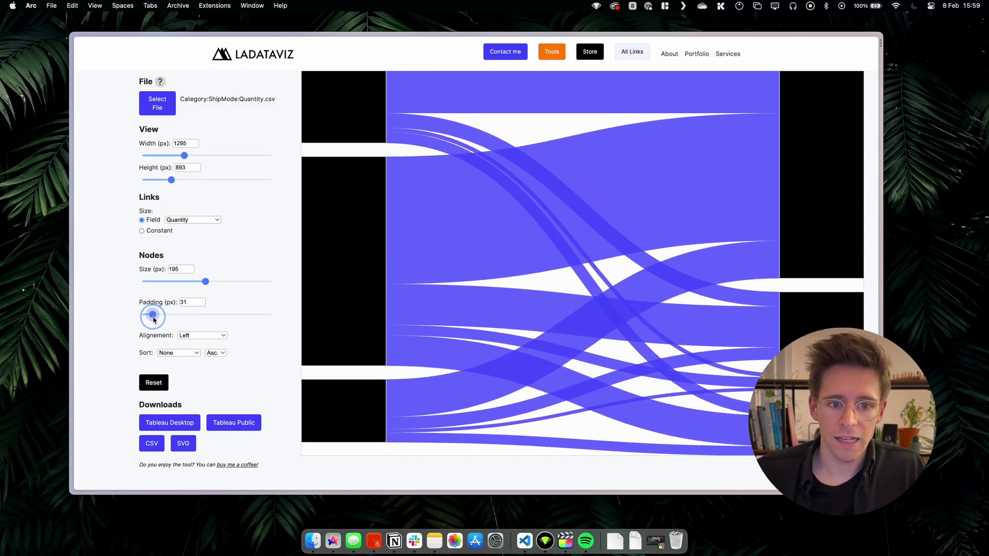
Sort the nodes by Quantity in descending order, leaving alignment unchanged.
click(193, 335)
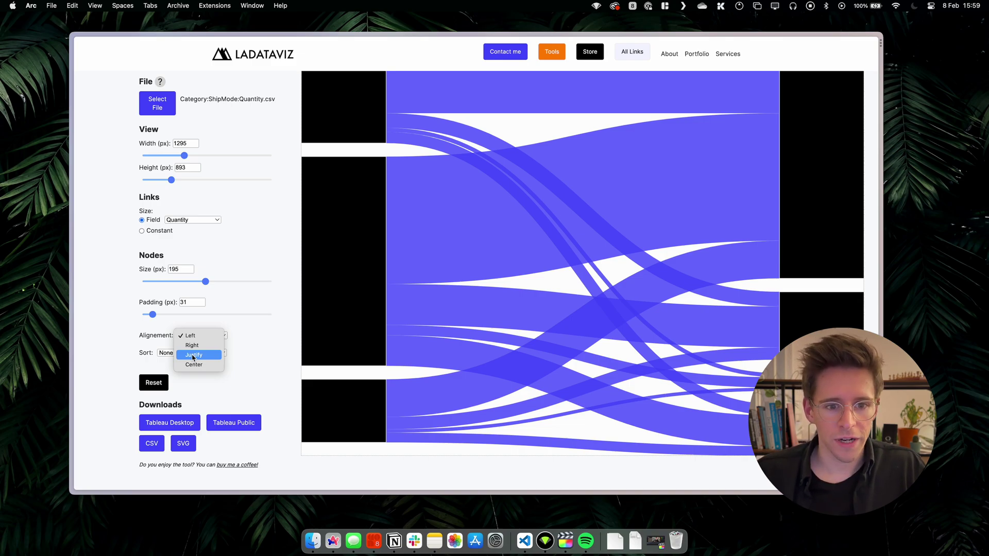
key(Escape)
click(187, 355)
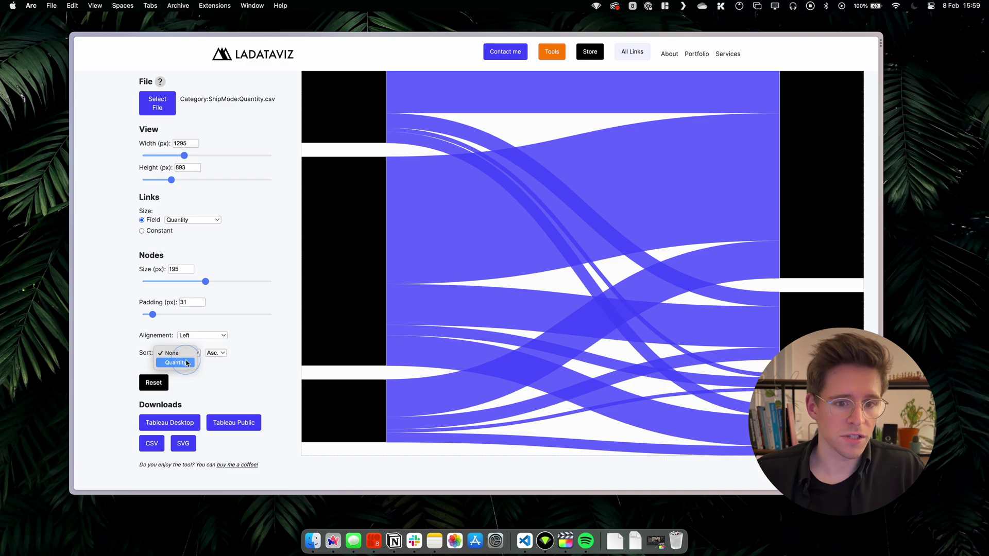
click(175, 363)
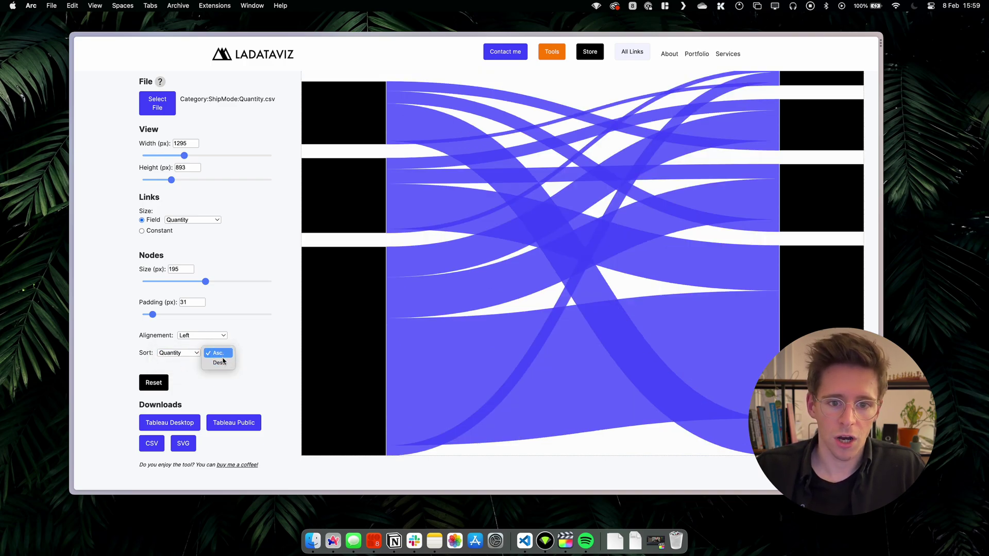
click(219, 363)
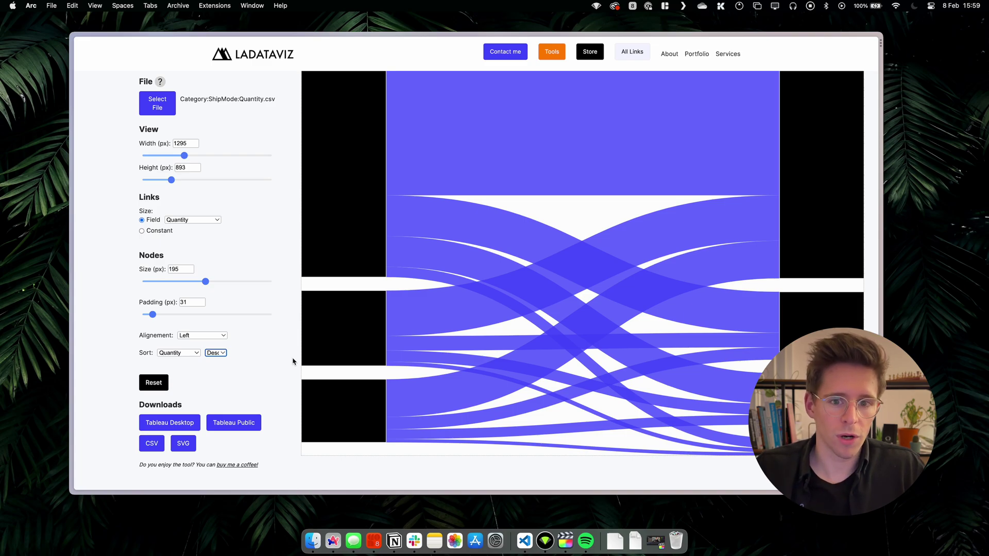
scroll(199, 388, up, 1)
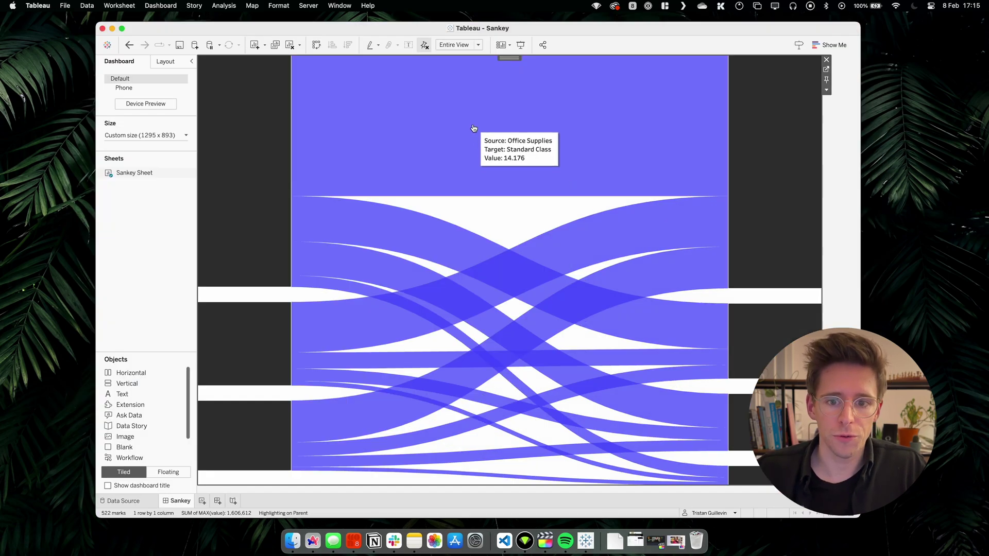
Check highlighting on the Office Supplies, Furniture and Technology nodes, then open Sankey Sheet.
click(266, 165)
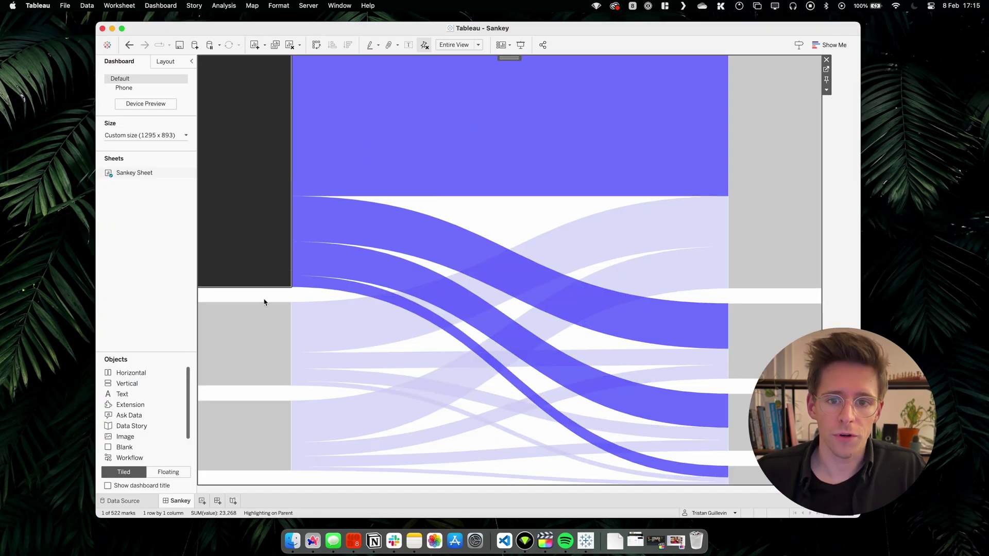
click(262, 334)
click(264, 441)
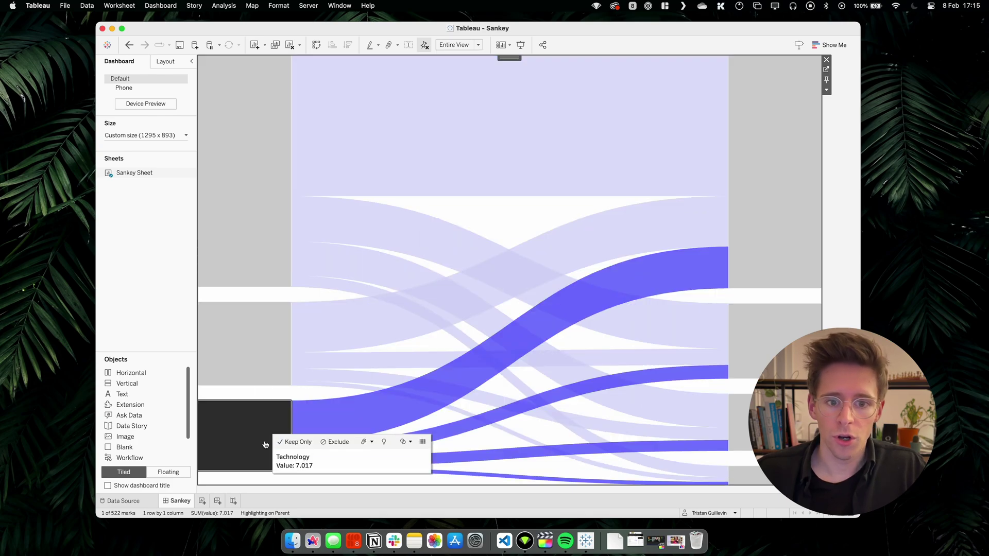
click(827, 69)
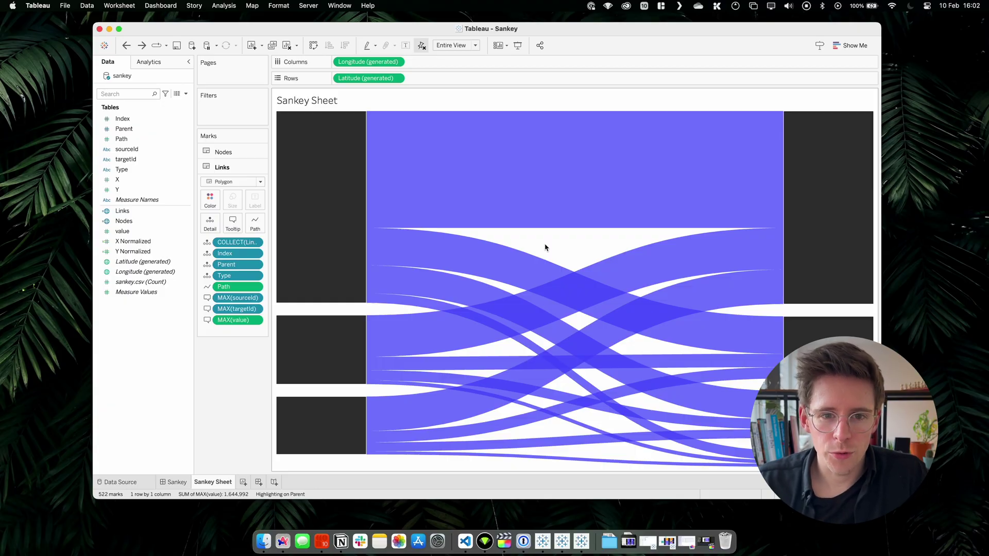
drag(271, 216, 282, 216)
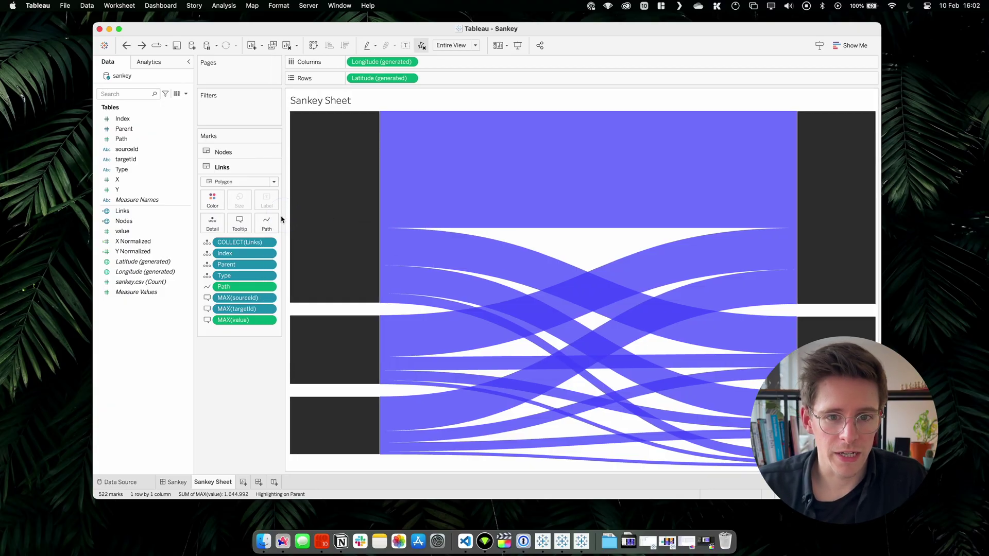
click(217, 205)
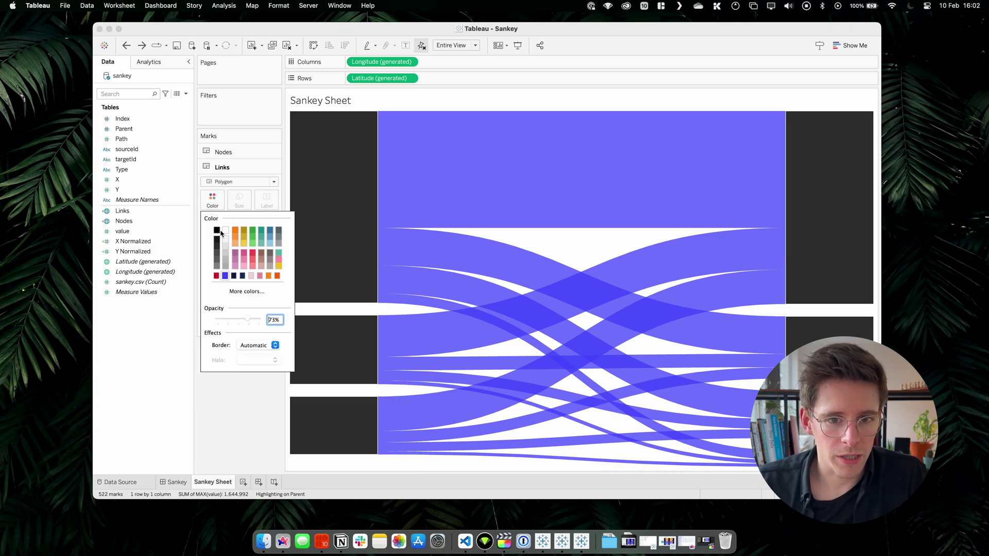
click(217, 267)
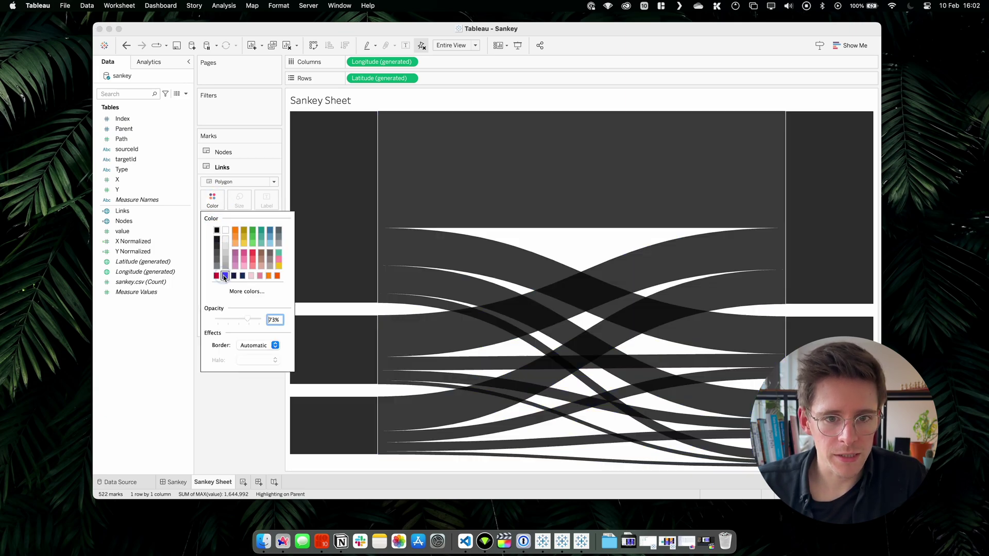
click(223, 152)
click(219, 191)
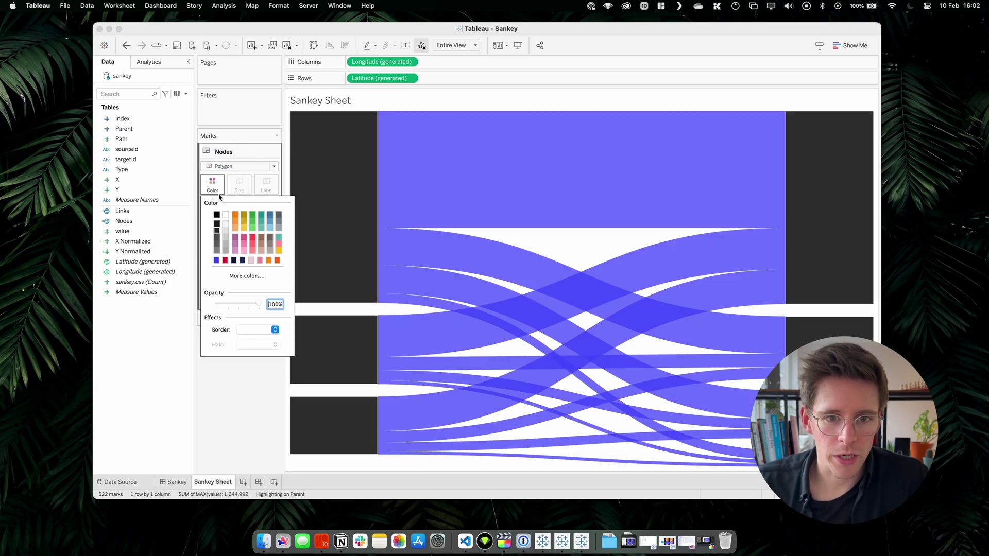
click(242, 261)
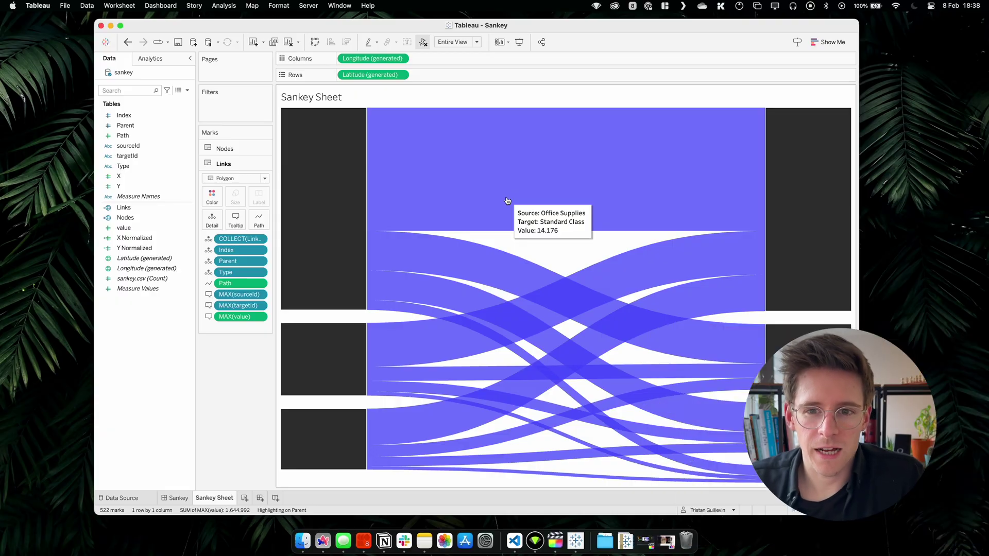
Add a Nodes marks layer labelled by sourceId and SUM(value), with Index and Type as detail.
drag(154, 218, 358, 132)
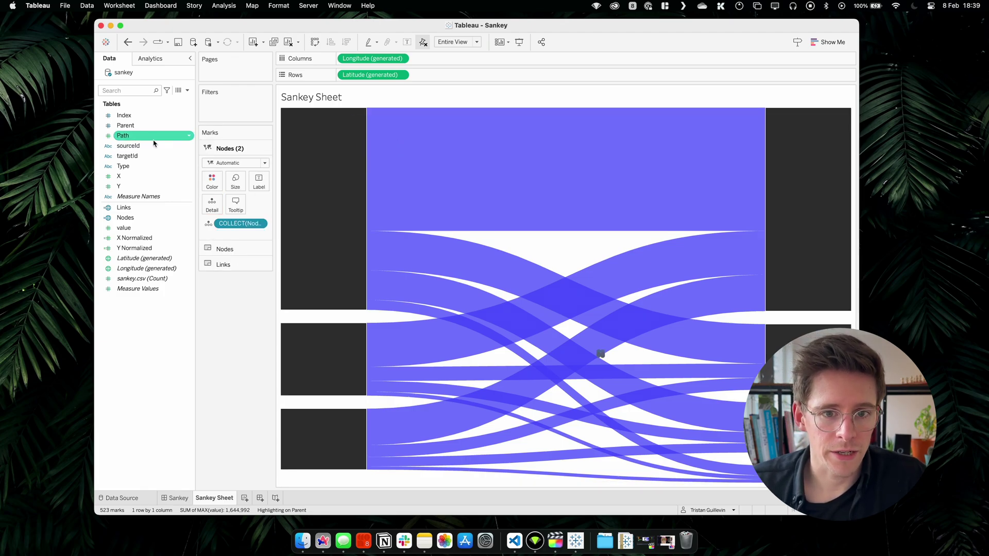
drag(144, 149, 258, 179)
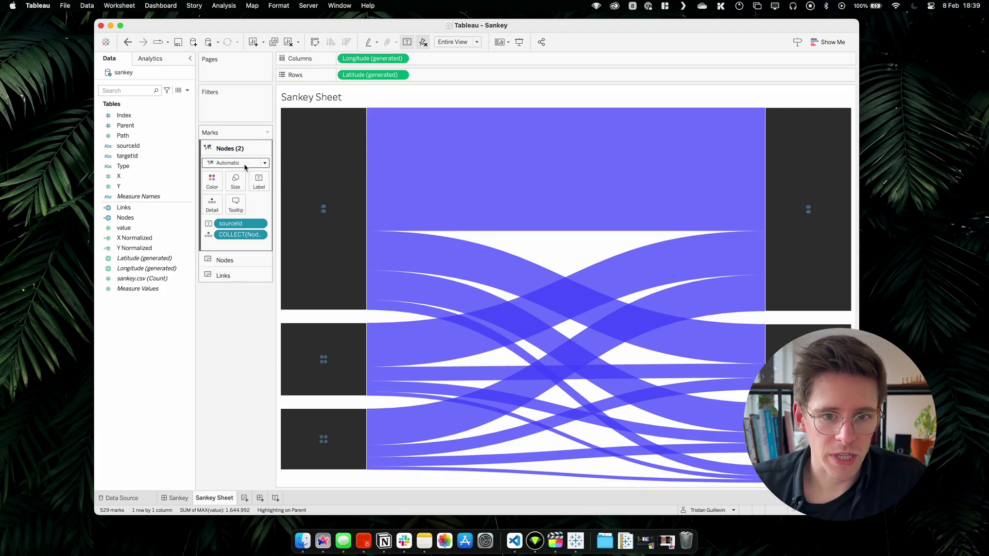
click(165, 156)
drag(132, 125, 231, 246)
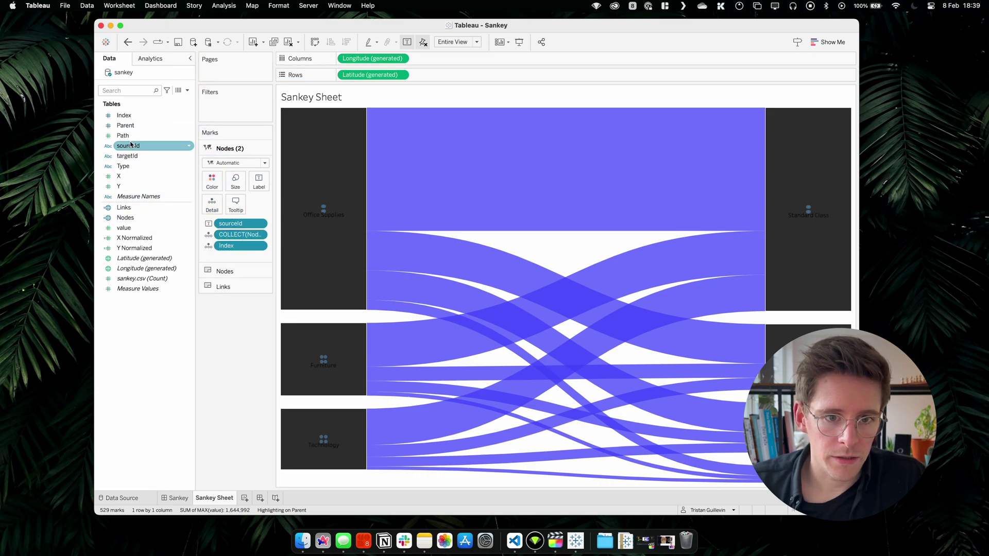
drag(127, 228, 257, 181)
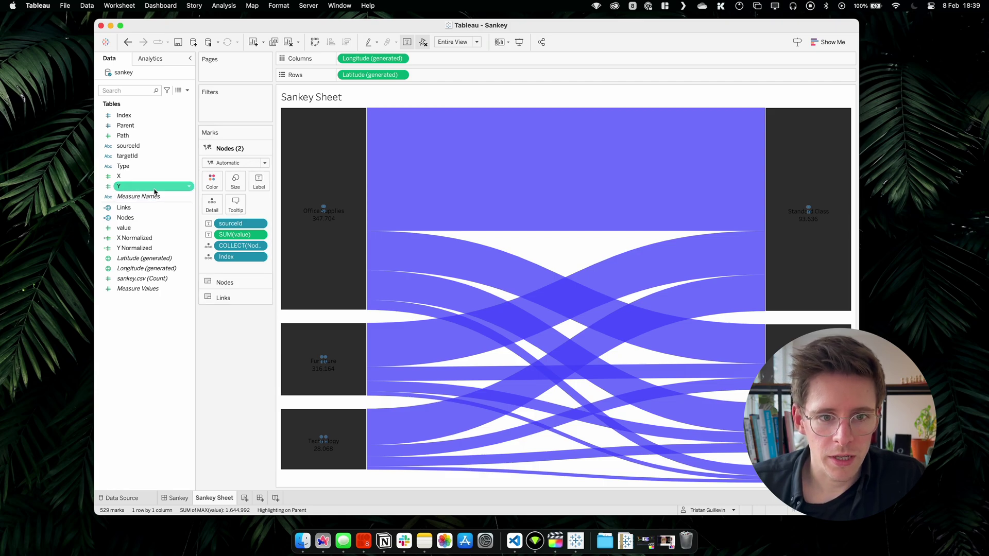
drag(129, 167, 231, 268)
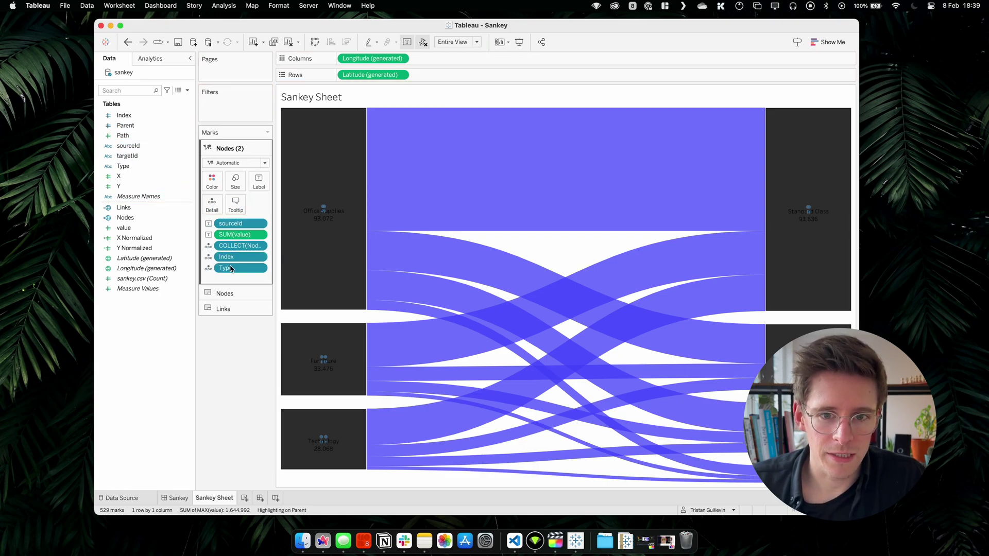
Set the label layer to Text marks and move <sourceId> above <SUM(value)> in the label.
click(248, 164)
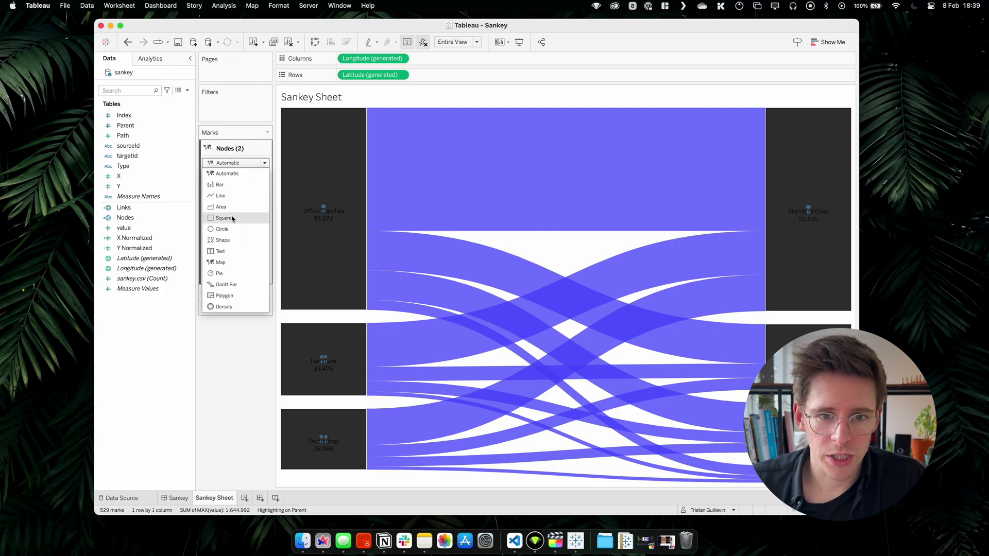
click(220, 252)
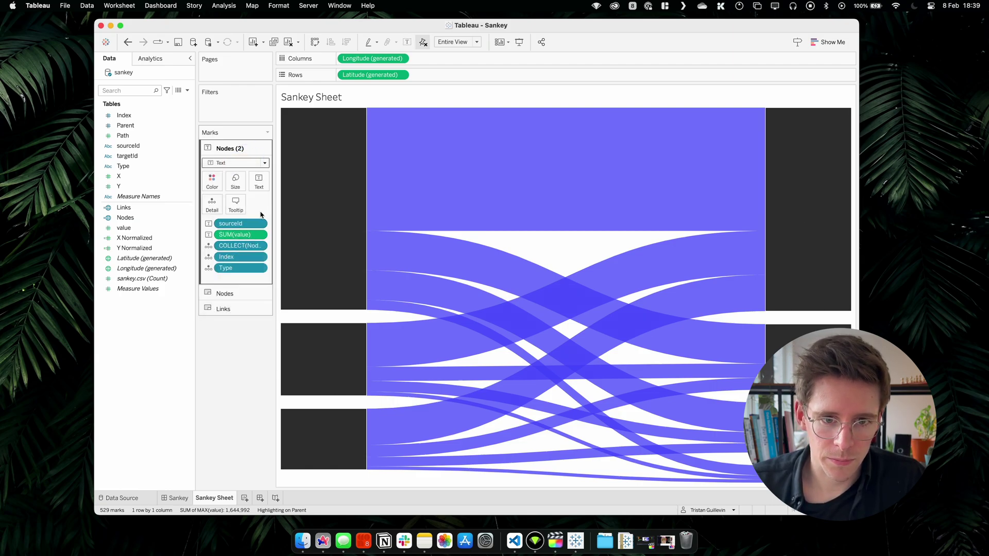
click(261, 186)
click(345, 203)
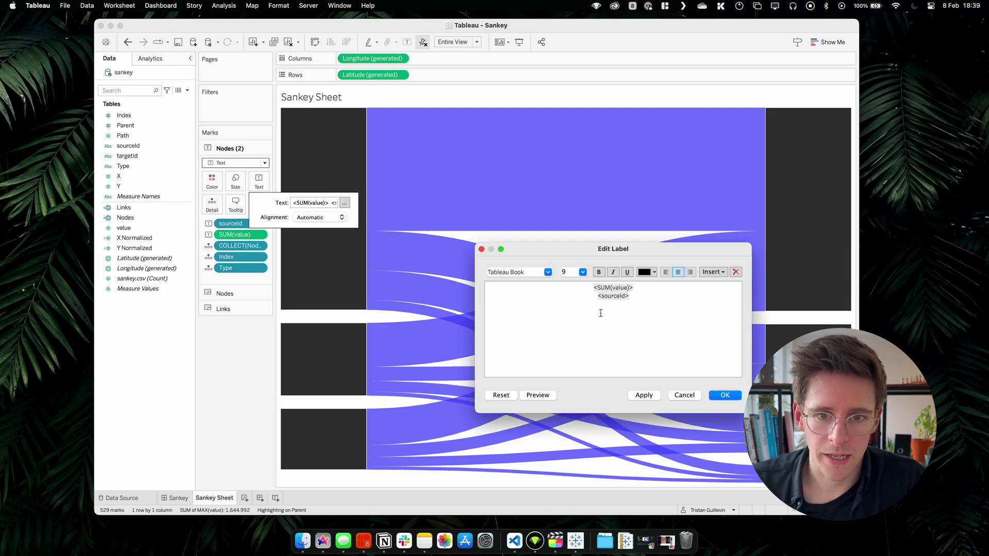
double_click(608, 296)
key(cmd+x)
key(cmd+Left)
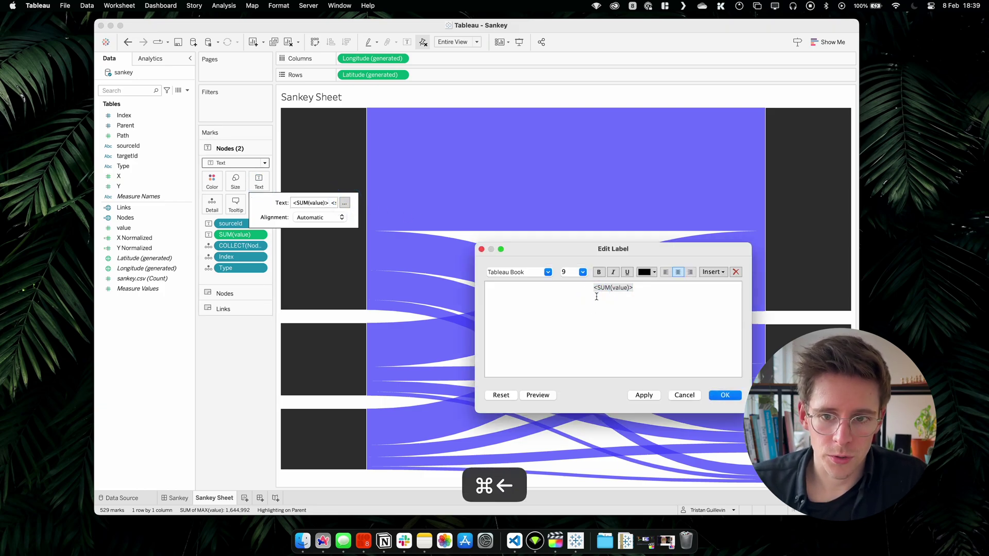
key(Return)
key(Up)
key(cmd+v)
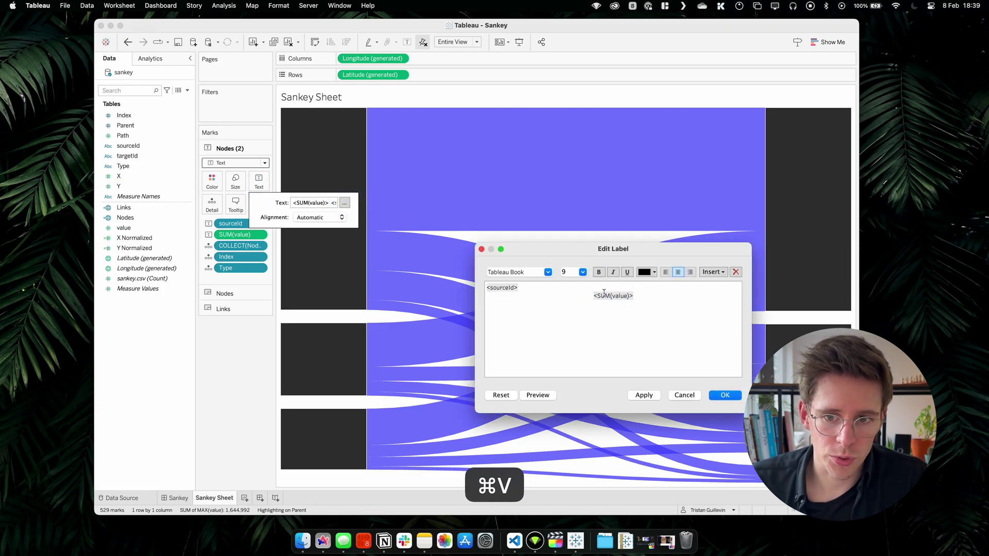
Centre the sourceId line at size 12 and make all label text white.
click(678, 272)
drag(633, 287, 574, 285)
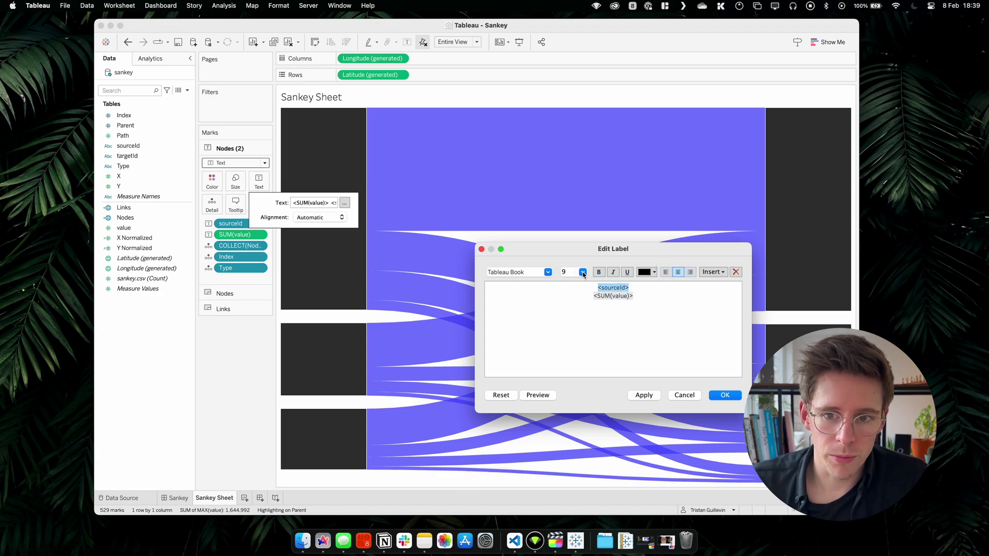
click(582, 272)
click(567, 327)
key(cmd+a)
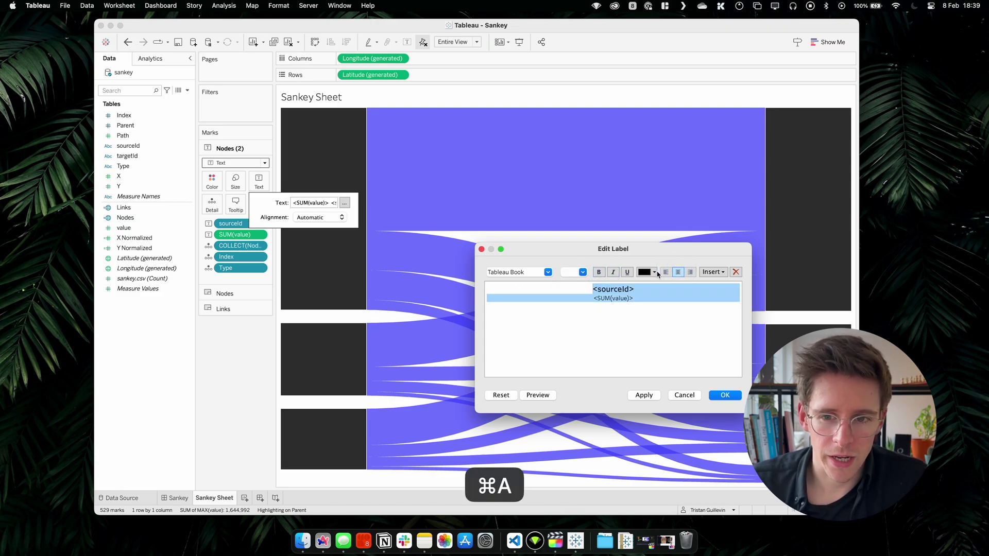
click(654, 272)
click(657, 307)
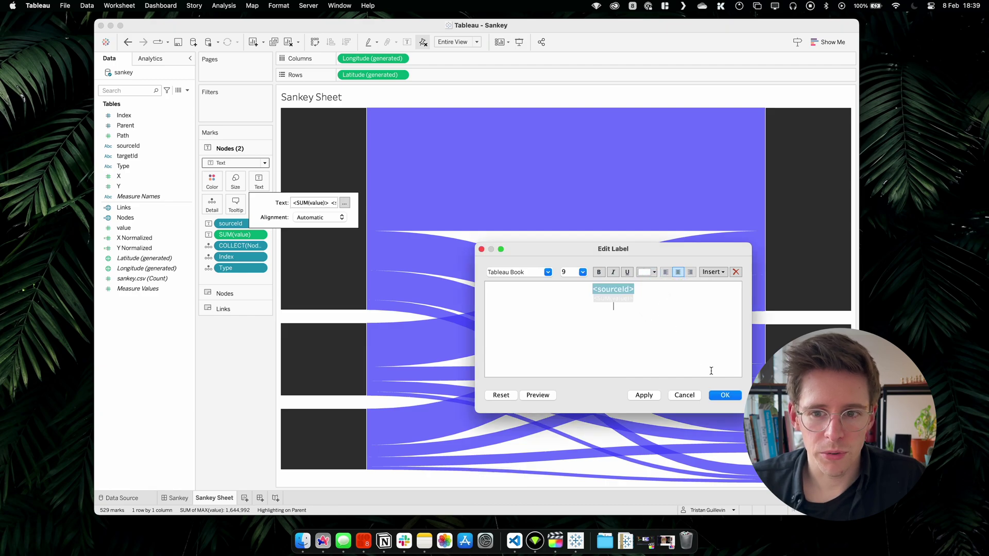
click(725, 395)
click(245, 351)
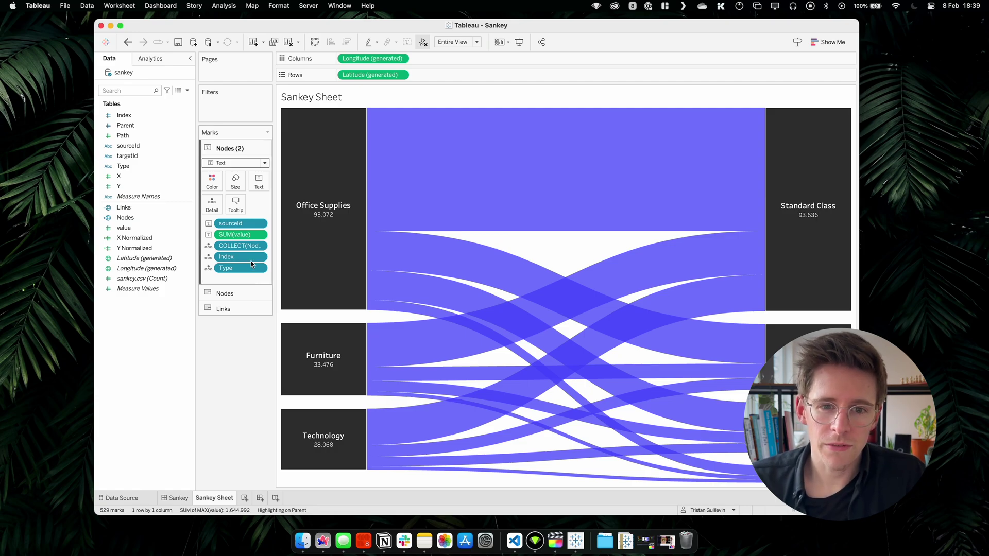
Change the label value aggregation from Sum to Maximum.
right_click(236, 238)
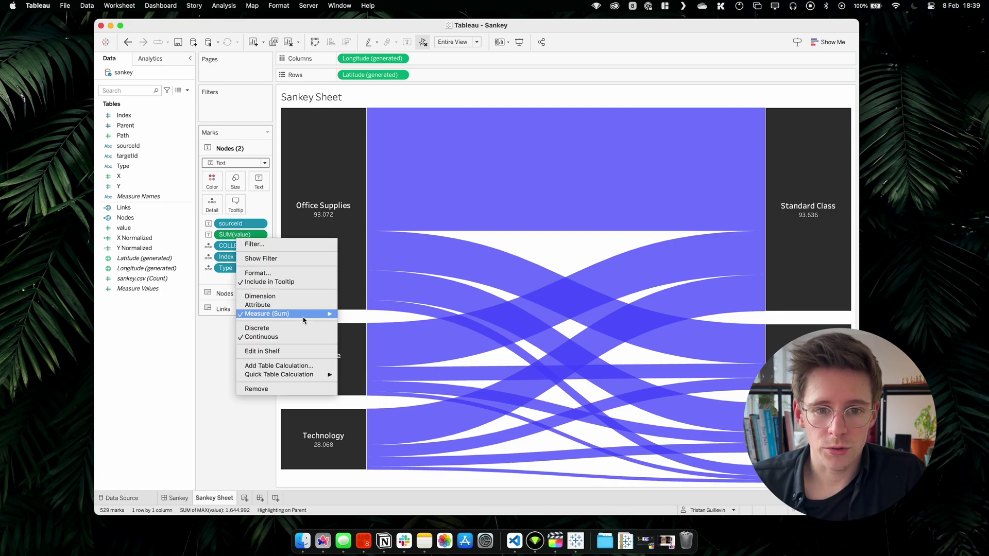
mouse_move(310, 315)
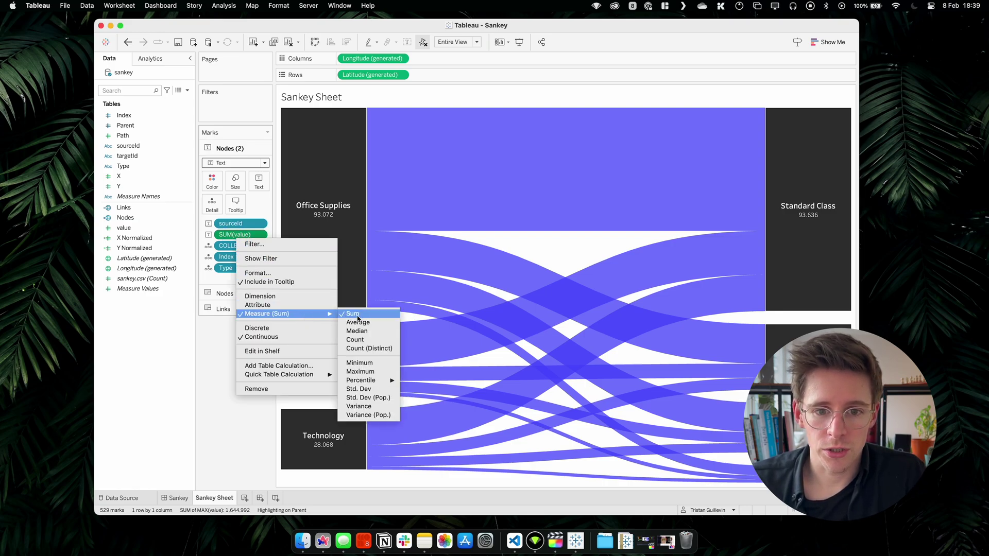
click(367, 371)
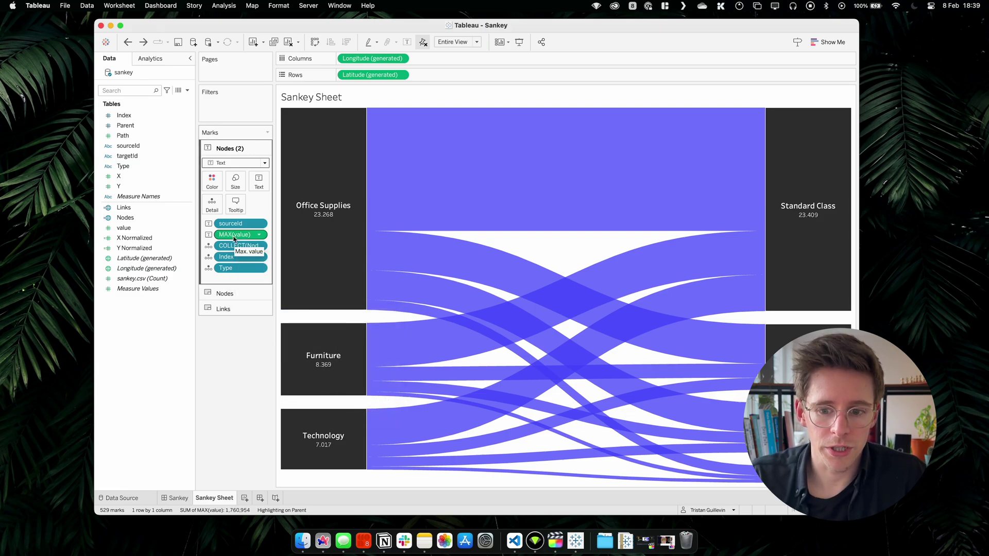
Rename the Nodes (2) label layer to Title.
double_click(226, 146)
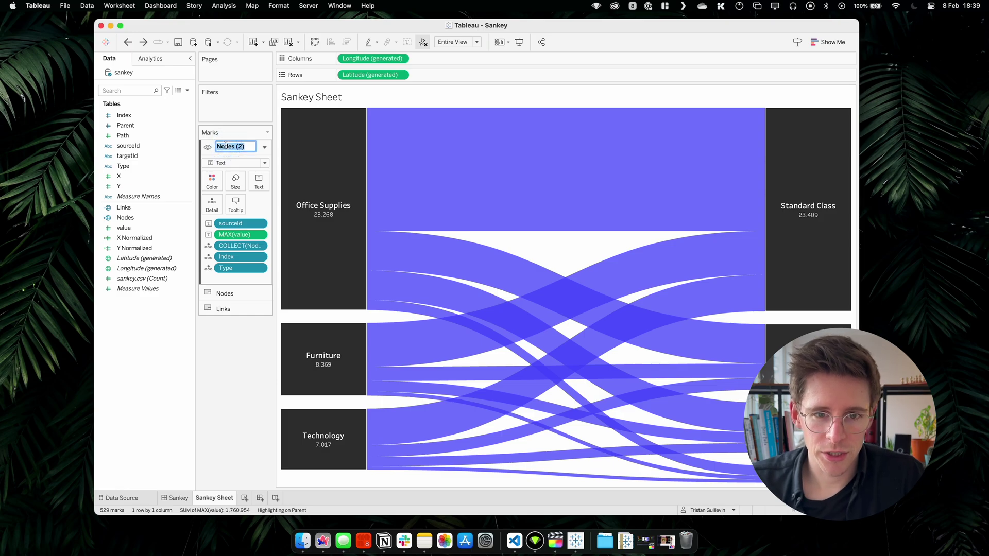
text(Title)
key(Return)
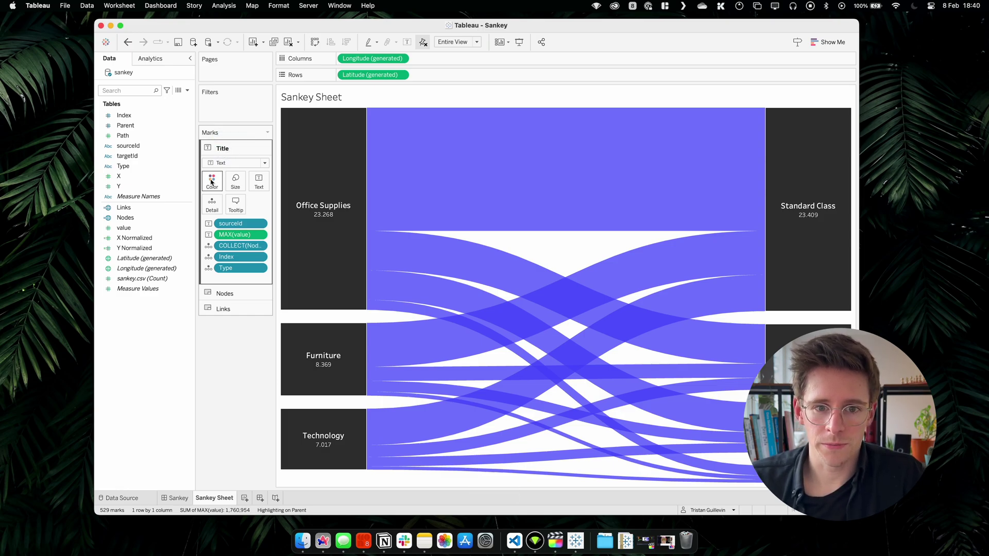
Colour the Sankey node rectangles dark navy on the Nodes marks layer, then select the Links layer.
click(224, 294)
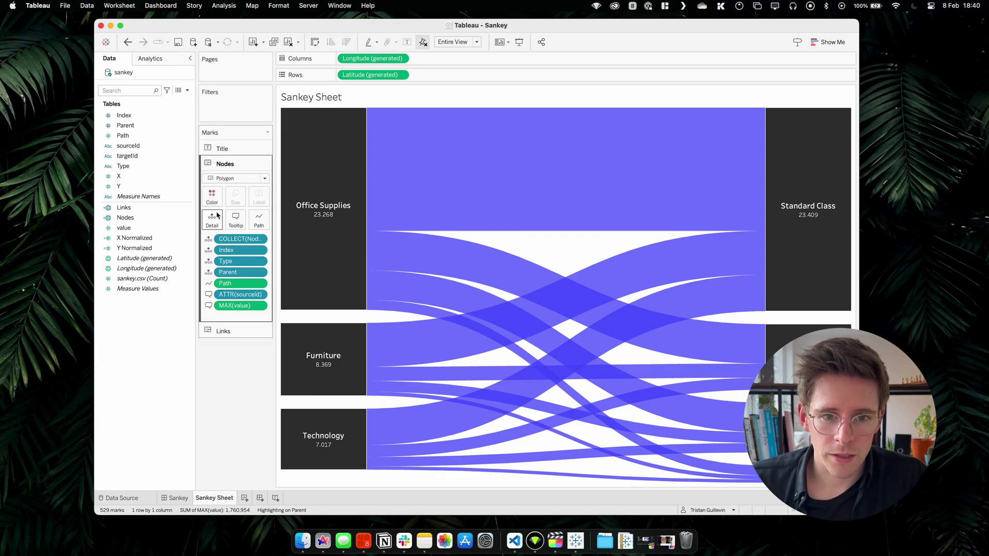
click(212, 196)
click(227, 273)
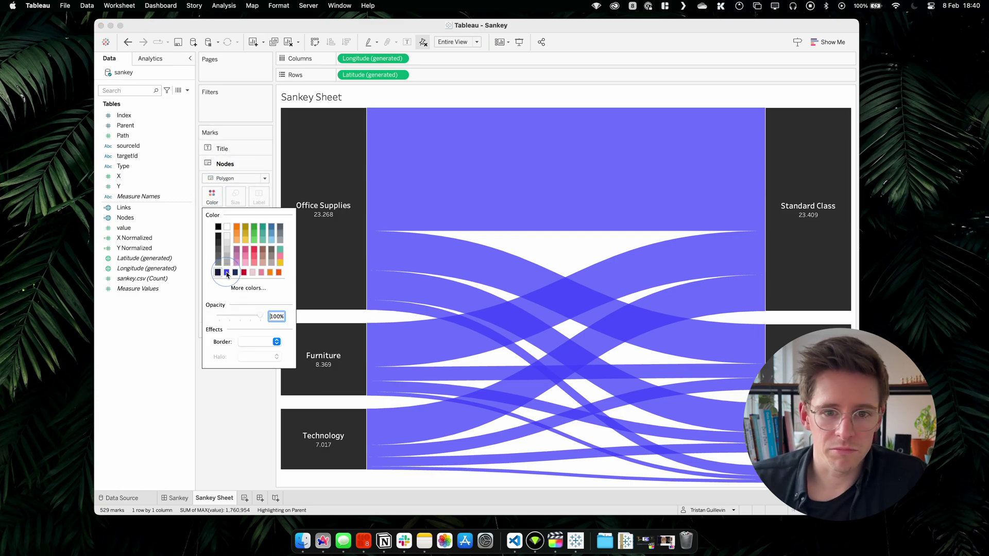
click(242, 417)
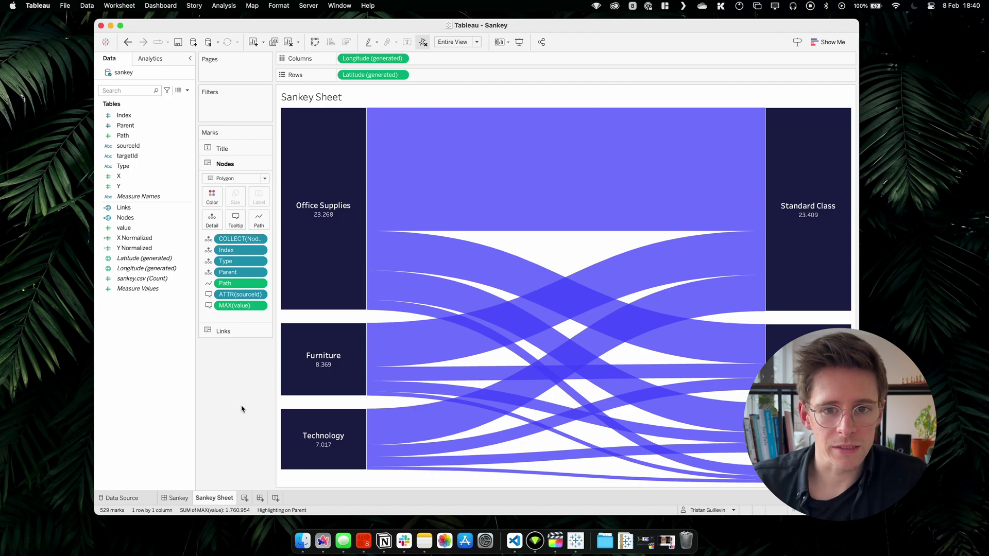
click(234, 334)
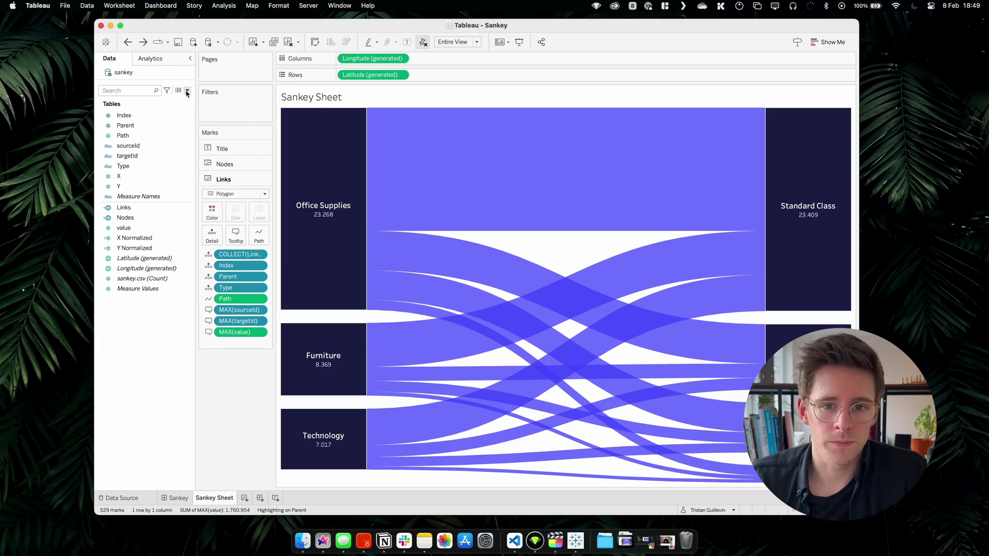
Create a new calculated field named Top 3 and start its formula with RANK.
click(187, 91)
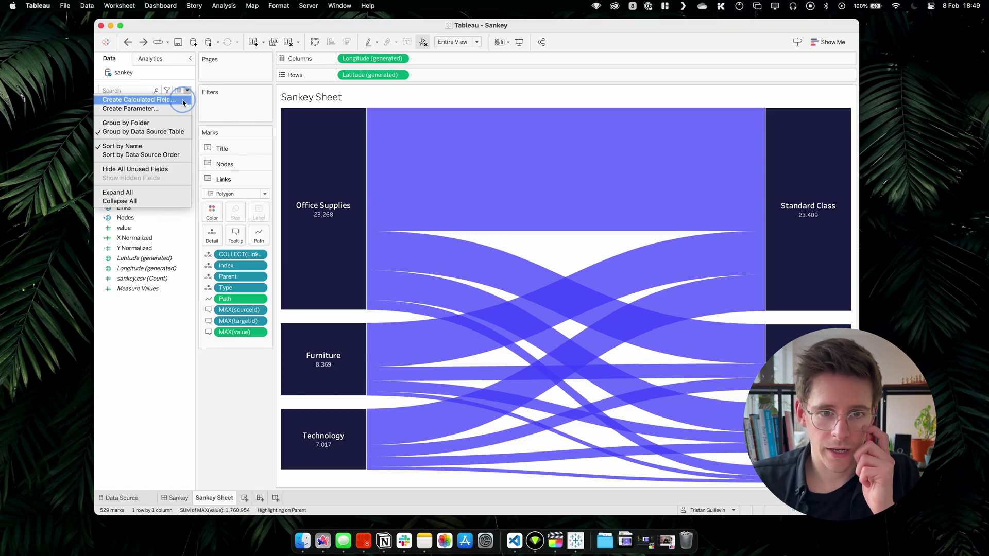
click(184, 101)
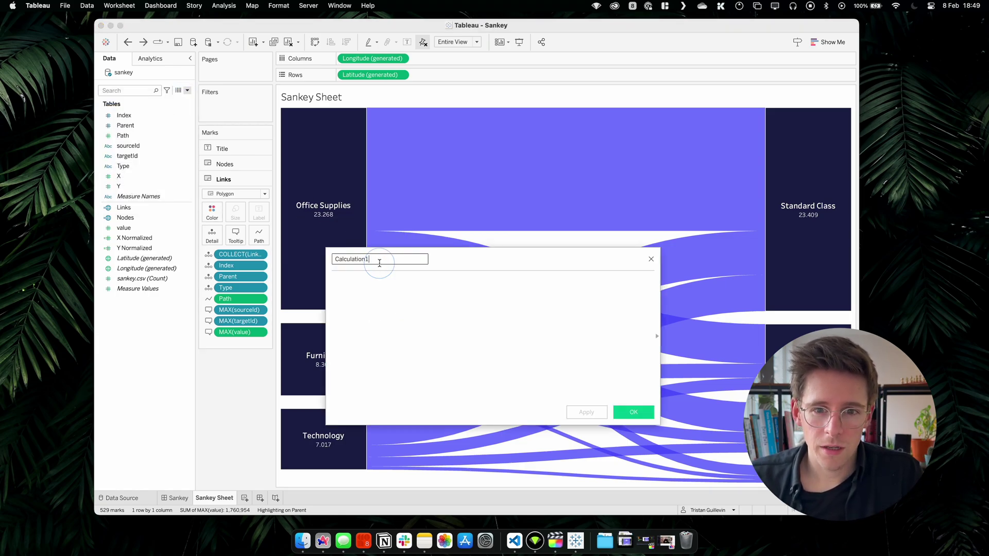
text(Top 3)
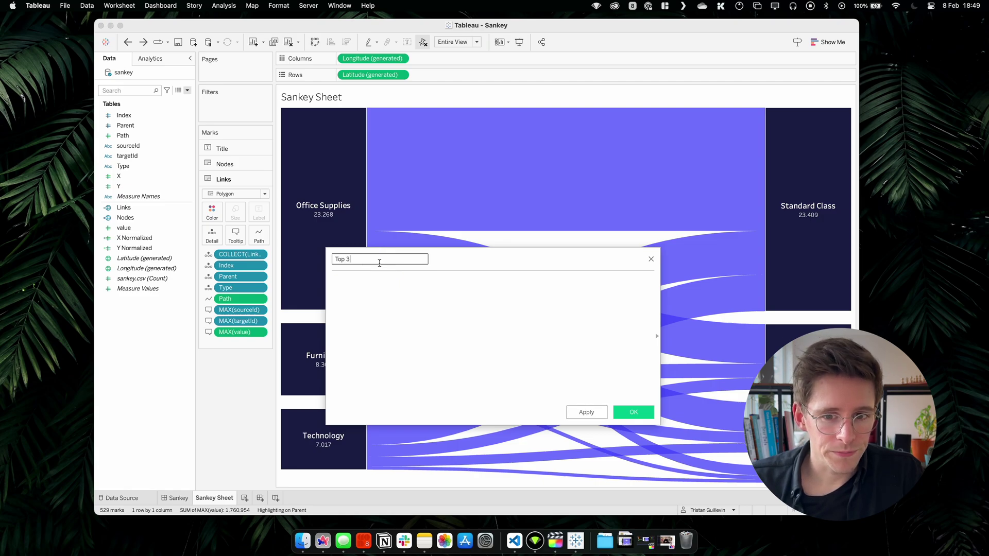
click(378, 280)
text(ra)
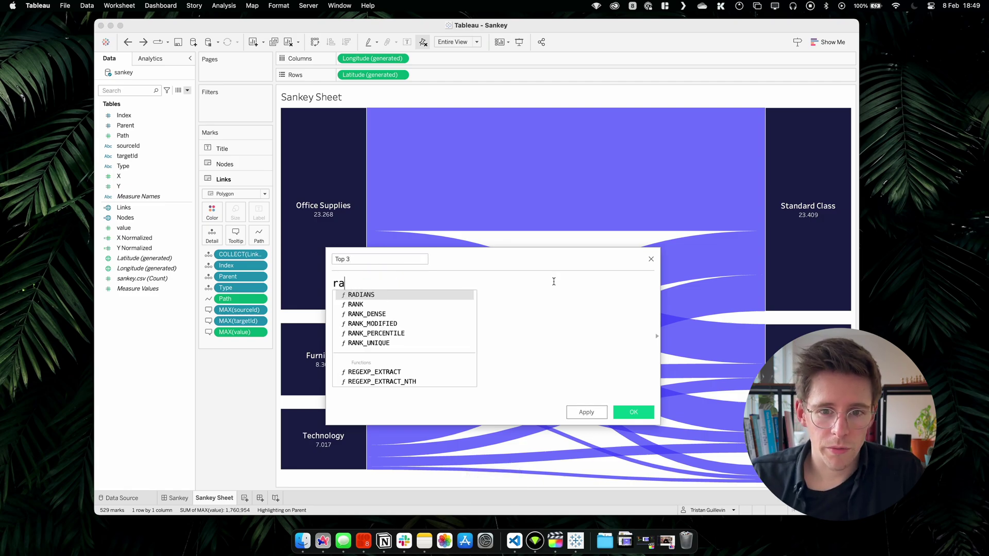
text(nk)
key(Return)
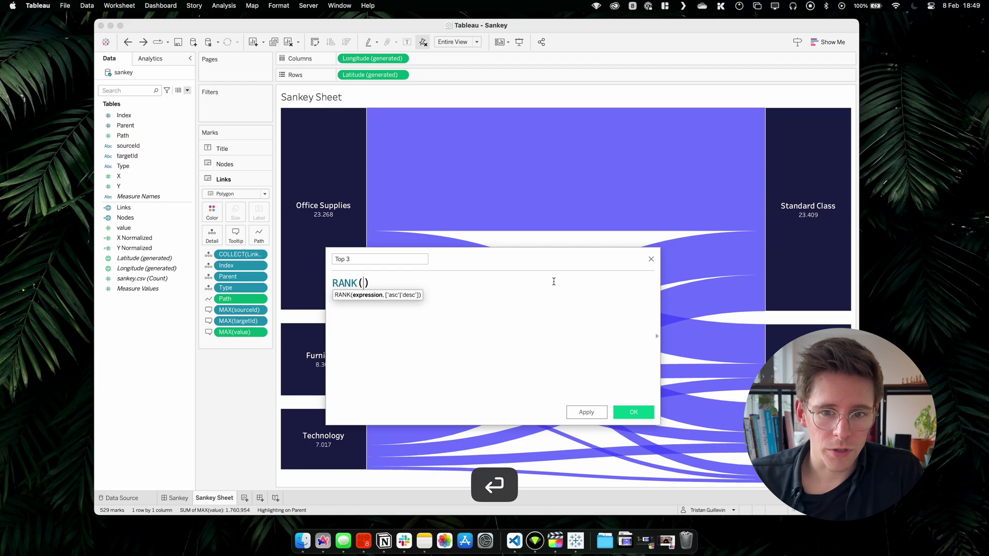
Complete the Top 3 formula as RANK(MAX([value]),'desc') <= 3 and confirm it.
text(max)
key(Return)
text(val)
key(Return)
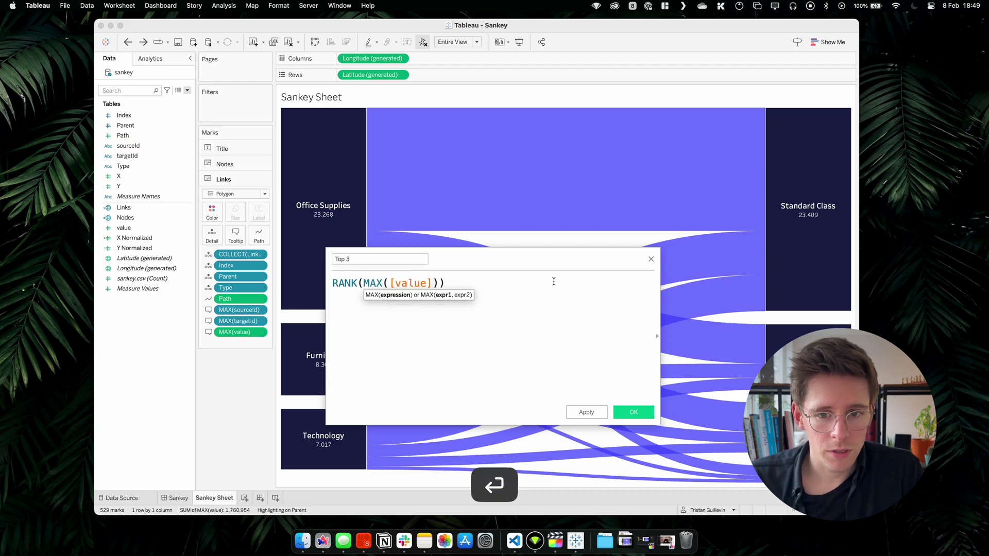
key(Right)
text(,'des)
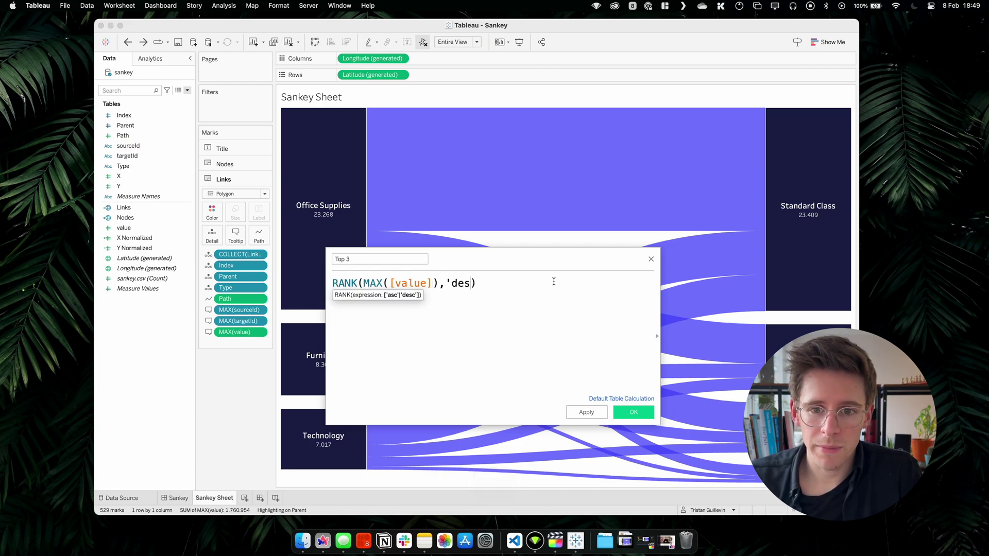
key(Right)
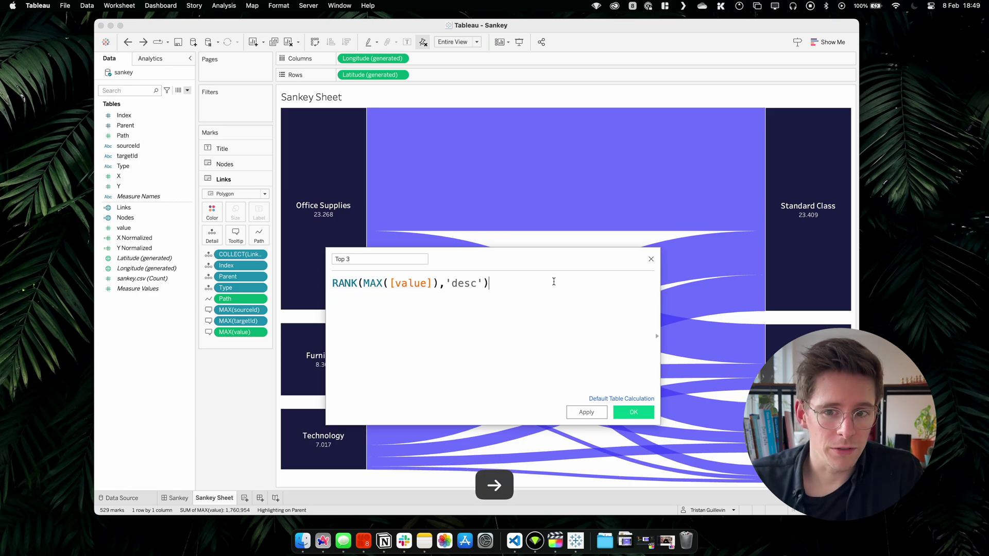
key(Right)
text(<=)
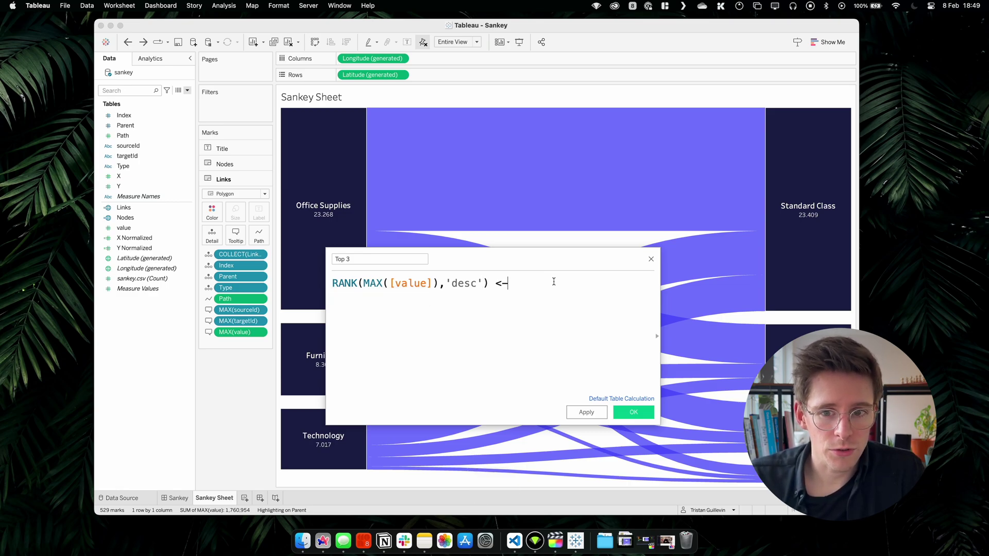
click(626, 410)
Colour the links by Top 3, computing the rank along specific dimensions Index and Parent.
drag(124, 228, 212, 213)
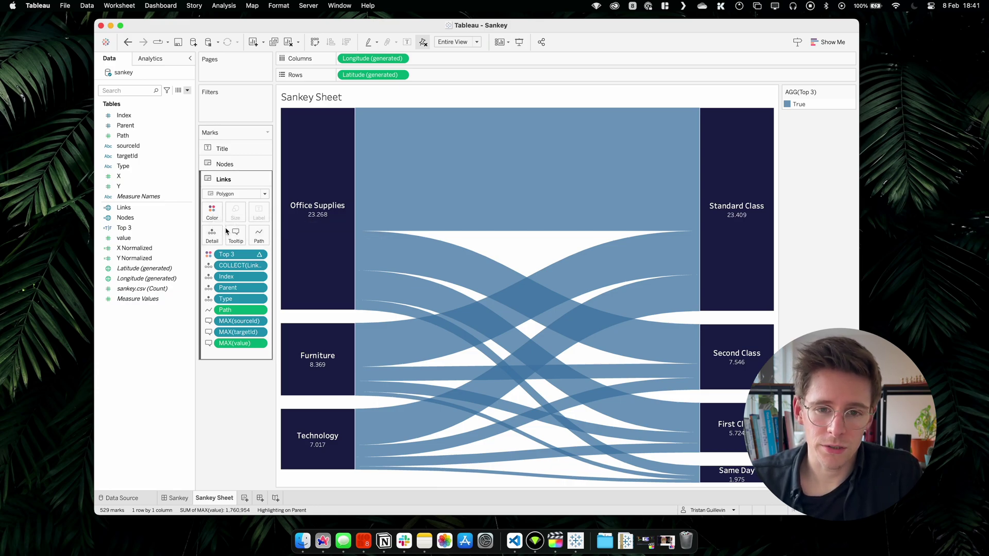
right_click(235, 253)
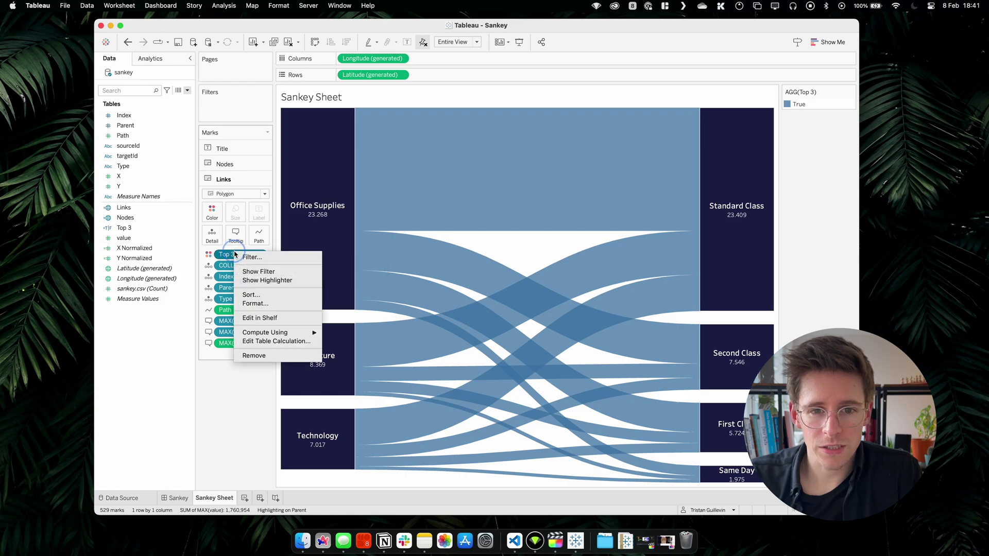
click(262, 342)
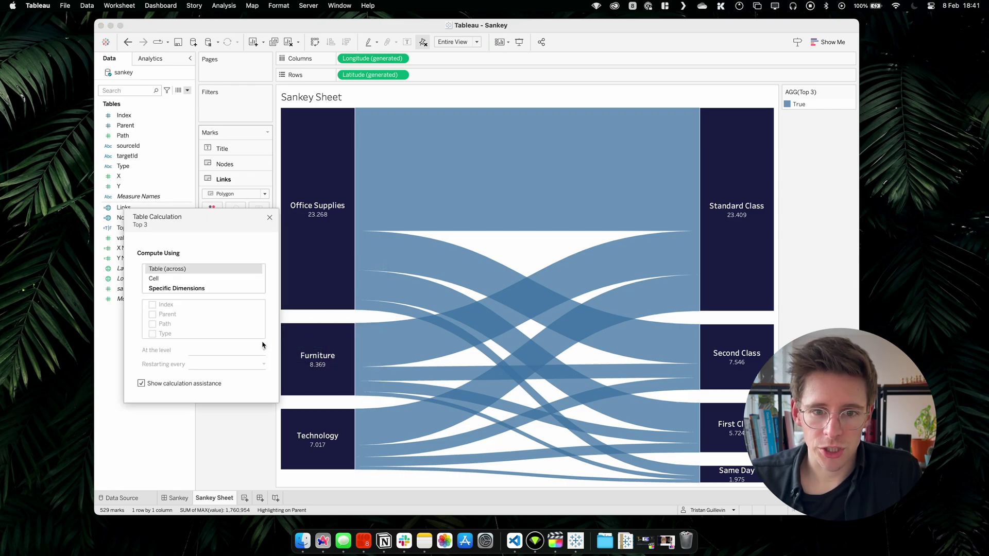
click(180, 289)
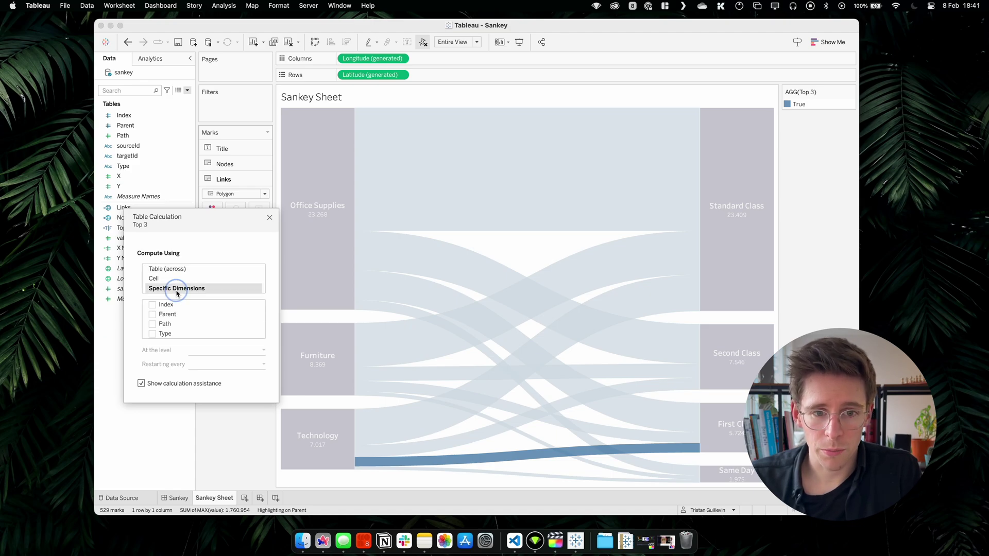
click(153, 305)
click(152, 314)
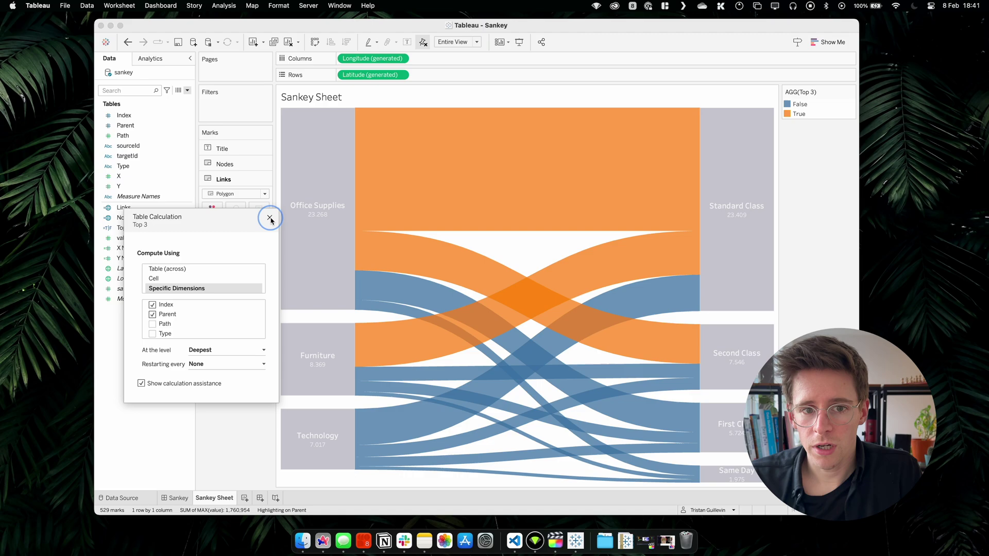
Set the Top 3 colours to orange for True and blue-violet for False.
click(269, 219)
click(212, 211)
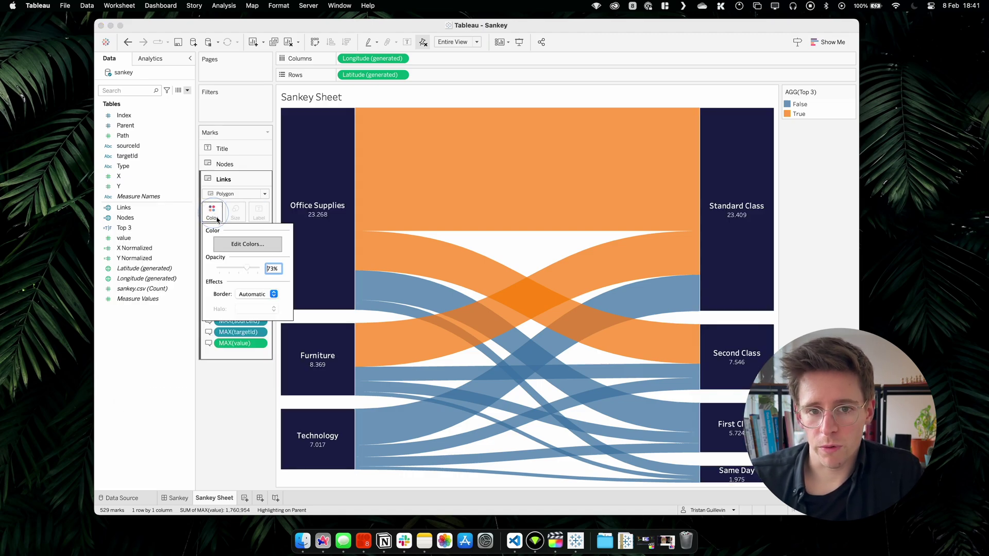
click(247, 244)
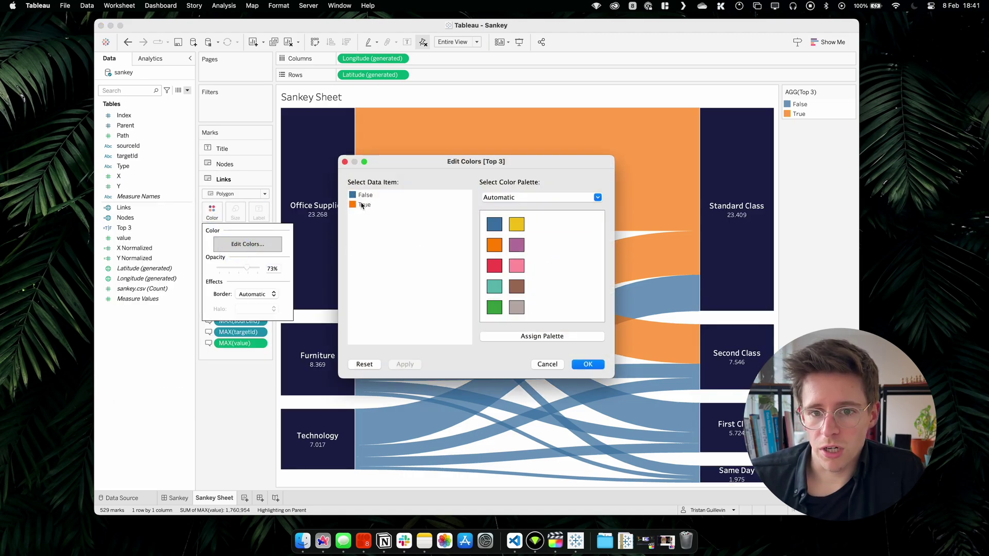
double_click(362, 205)
click(554, 249)
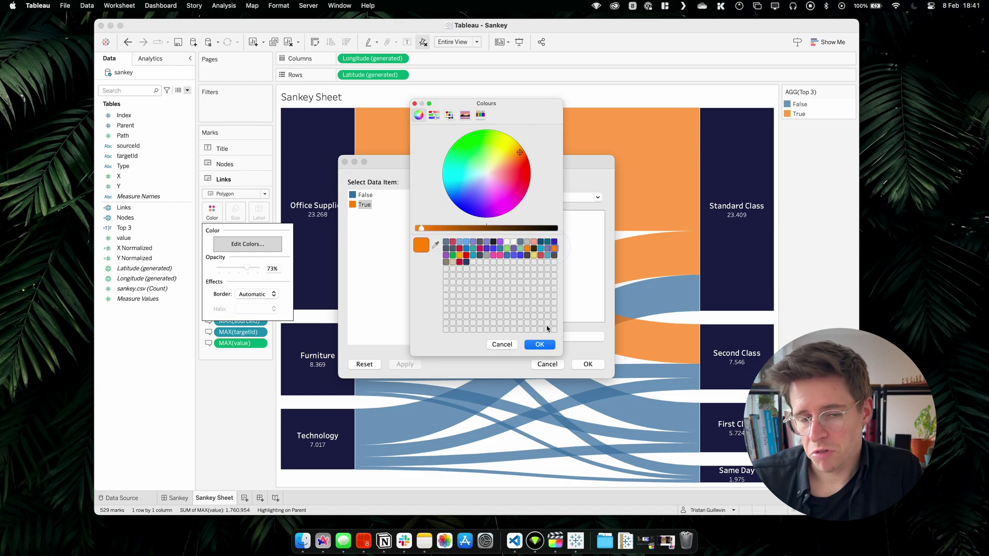
click(539, 344)
double_click(356, 196)
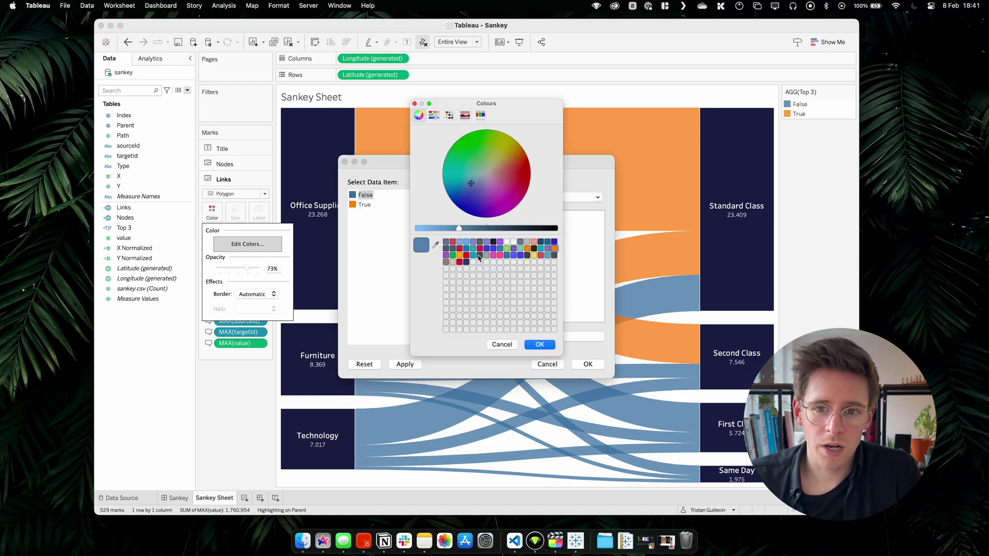
click(494, 249)
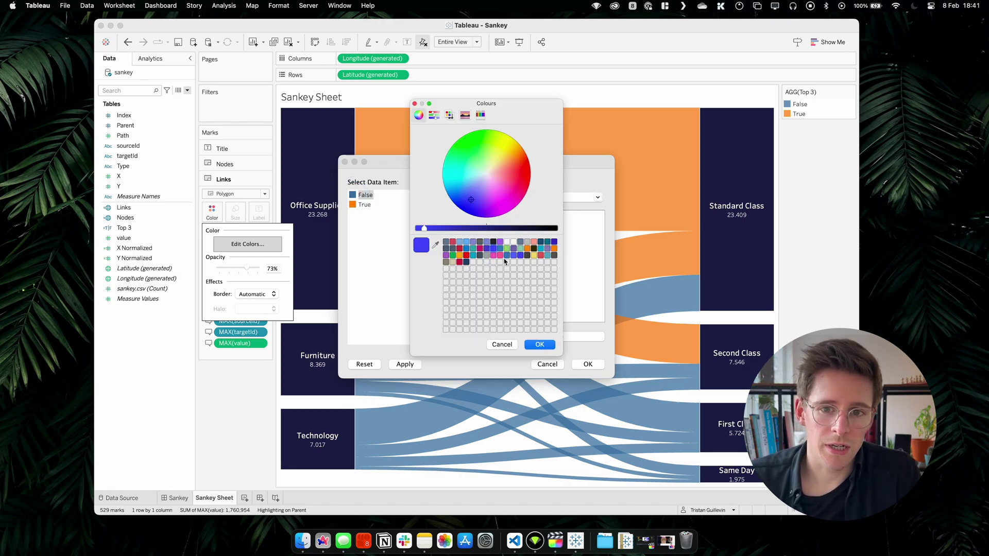
click(533, 344)
click(588, 365)
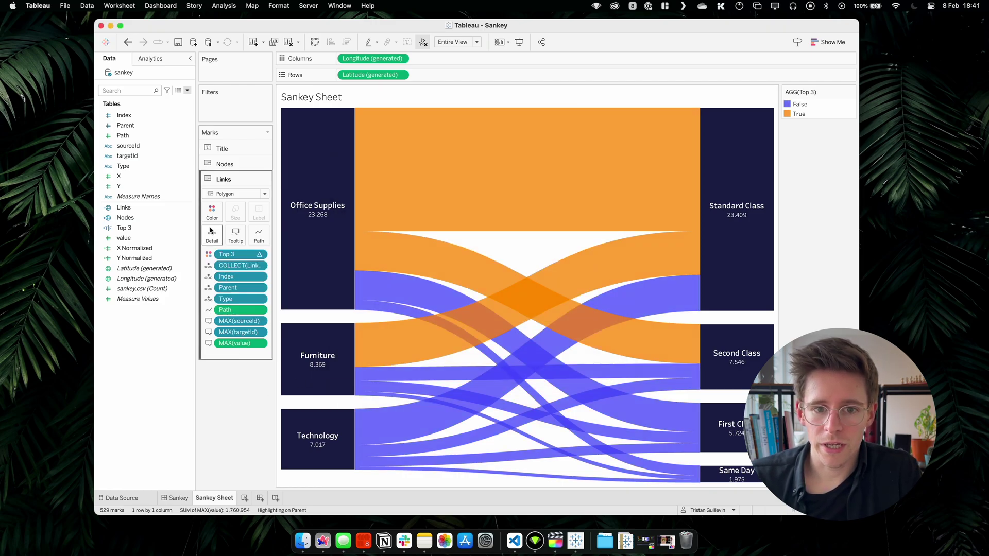
Review the link border colour options without changes and switch to the Sankey dashboard.
click(212, 212)
click(251, 294)
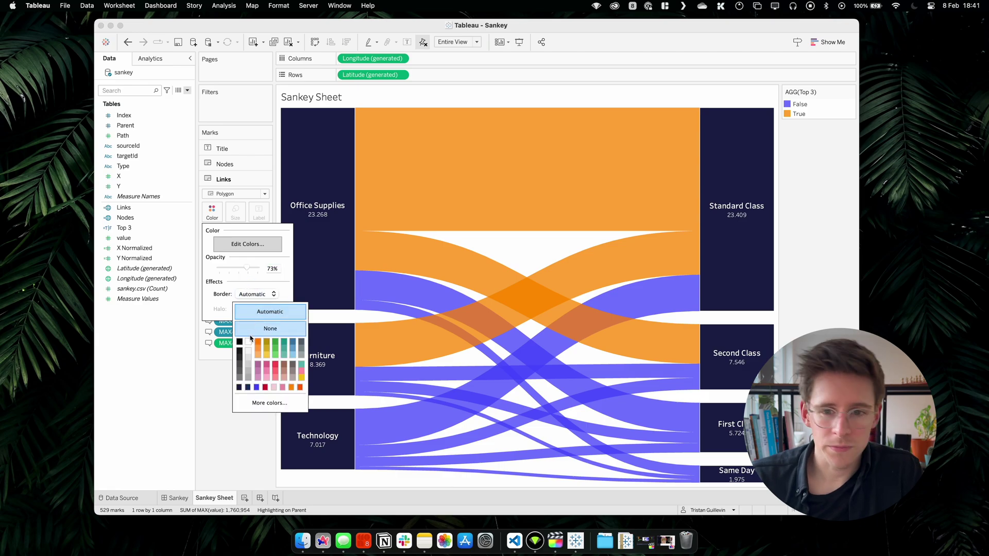
click(206, 460)
click(177, 497)
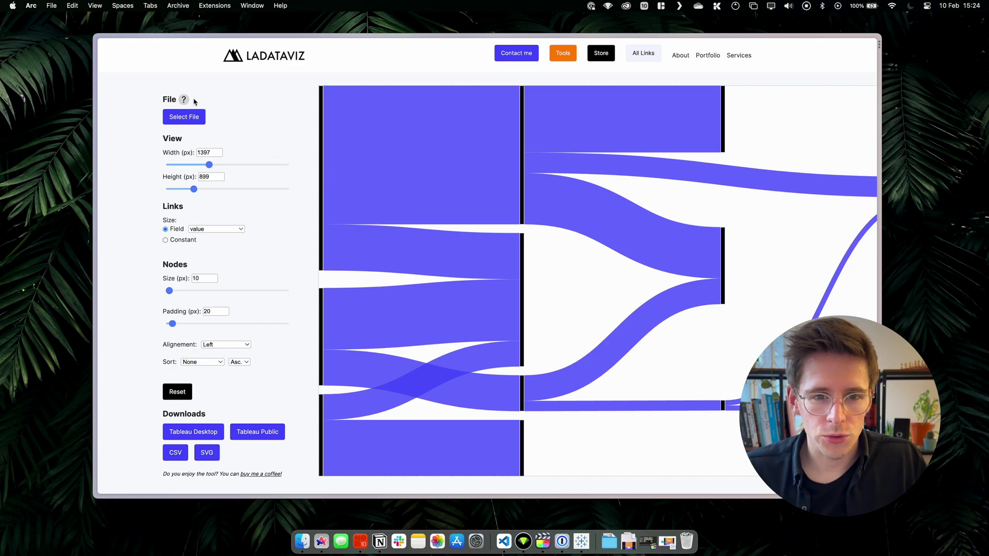
Read the File ? help on accepted CSV and JSON formats, then bring up Visual Studio Code.
mouse_move(182, 102)
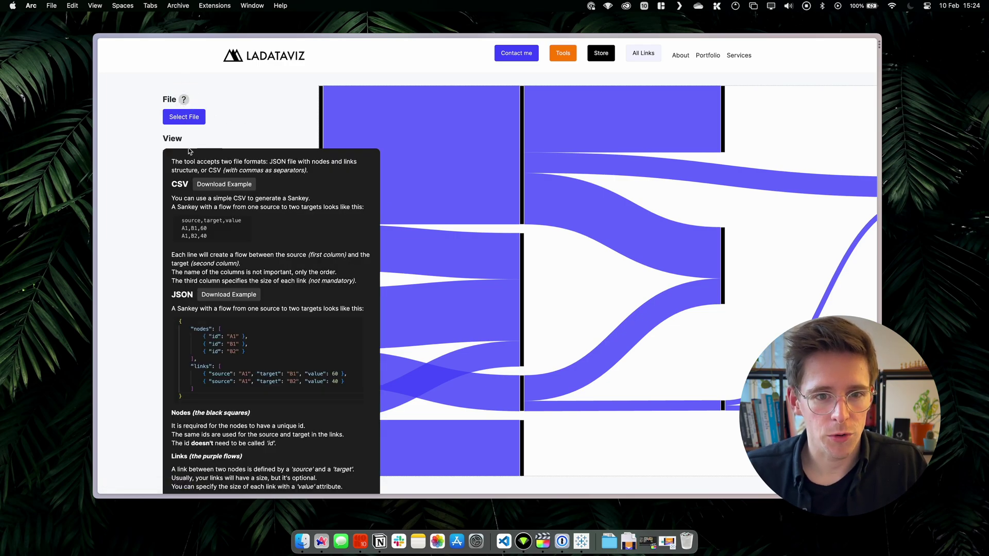
scroll(200, 188, down, 2)
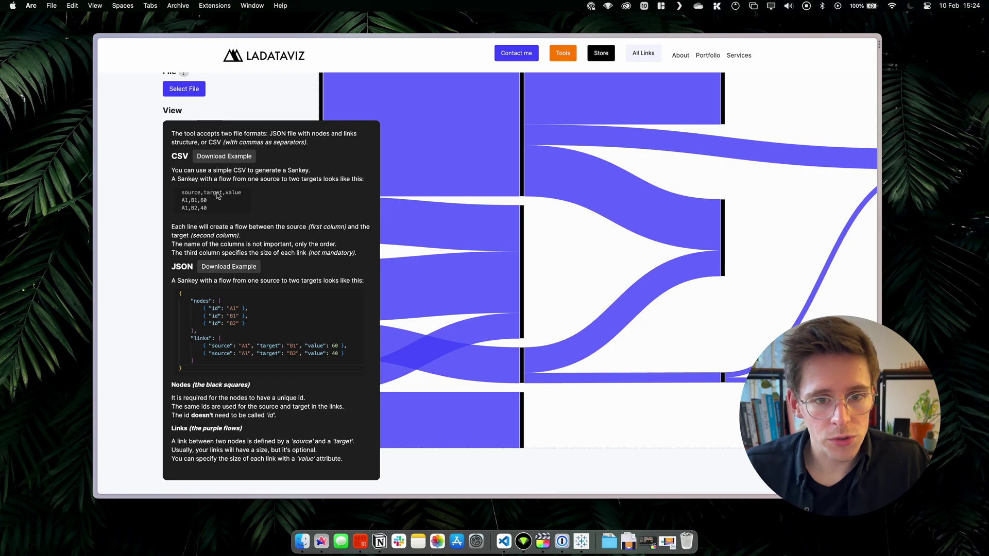
click(504, 541)
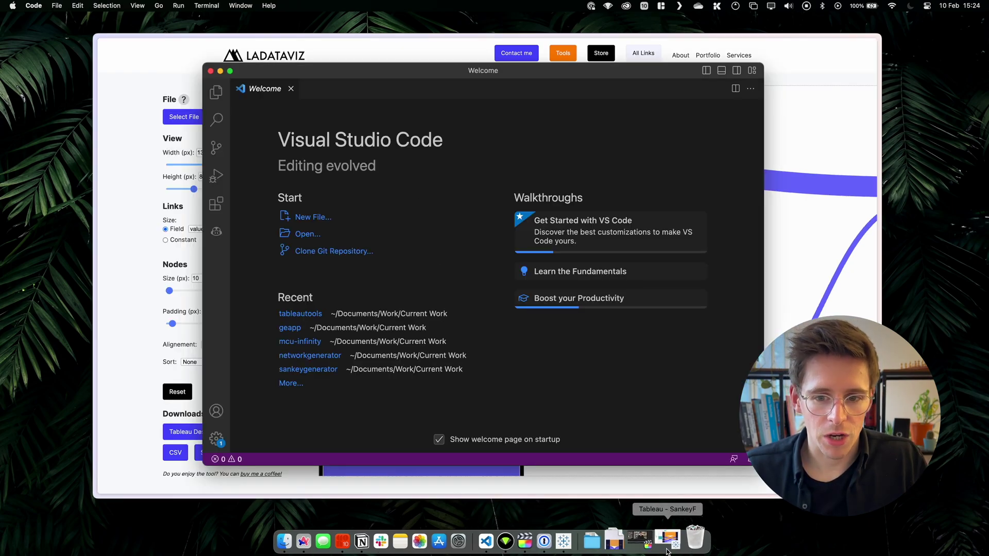
Open Category:ShipMode:Quantity.csv from the Downloads stack in Visual Studio Code.
click(629, 541)
drag(630, 437, 511, 358)
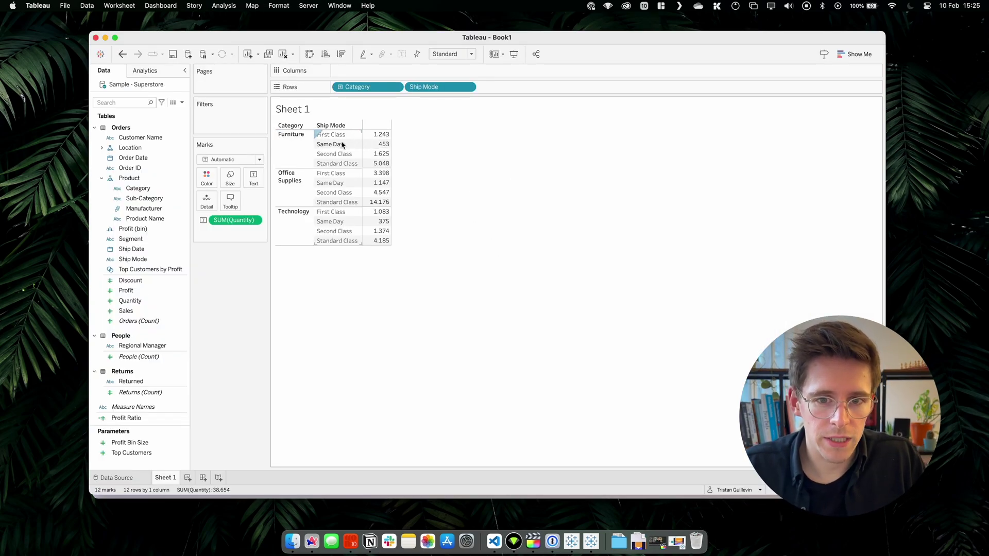
On a new Sheet 2, tabulate SUM(Quantity) with Ship Mode and Segment as rows.
mouse_move(375, 148)
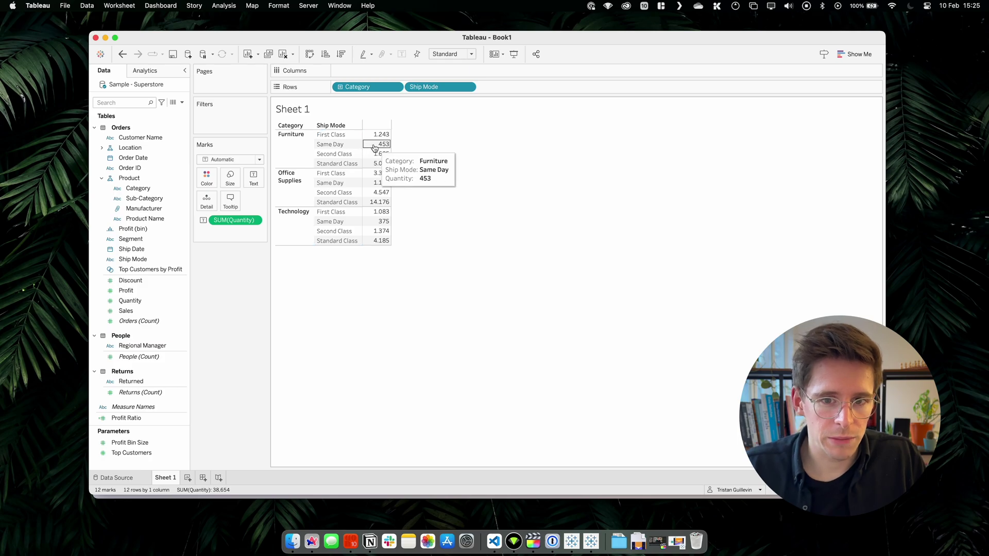
click(187, 477)
click(162, 259)
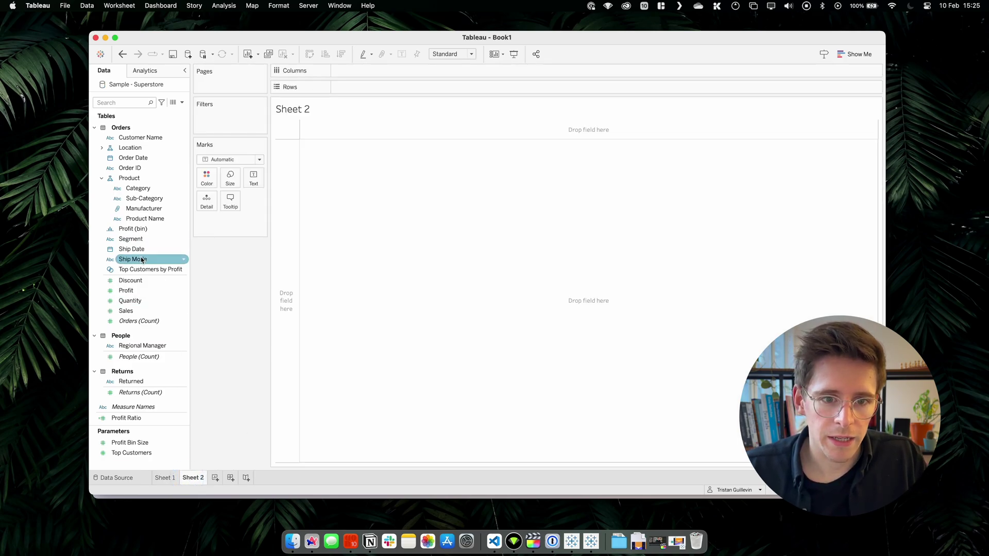
drag(155, 260, 273, 226)
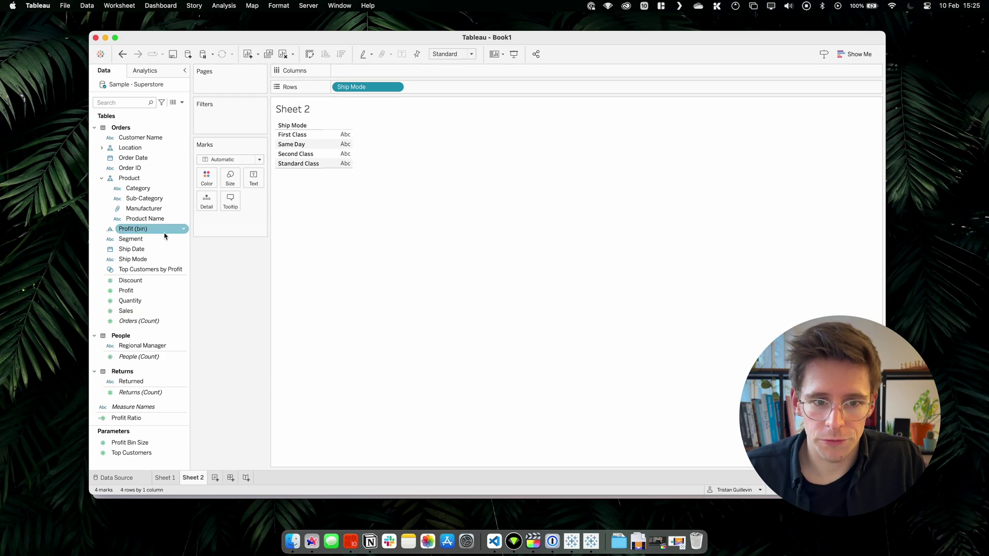
drag(131, 239, 450, 91)
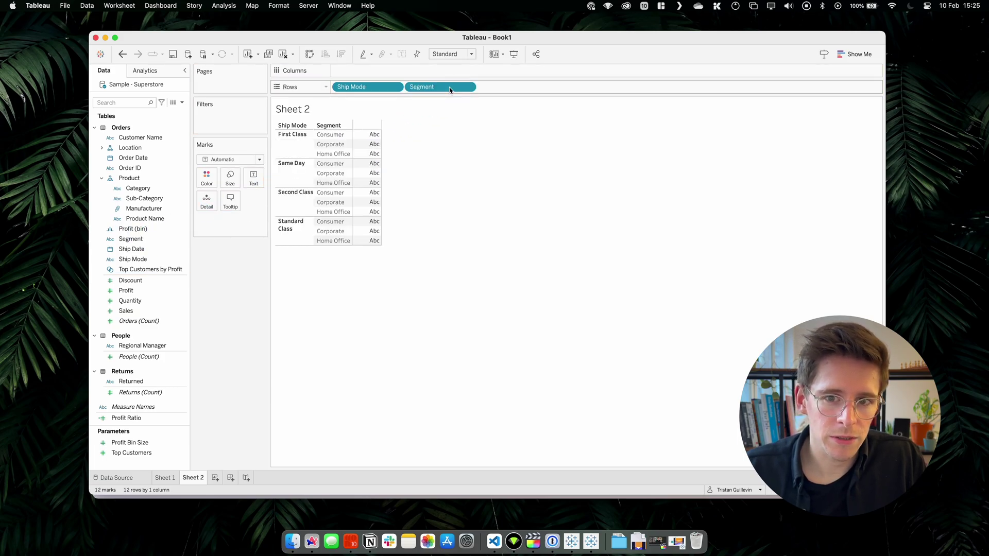
drag(130, 301, 254, 178)
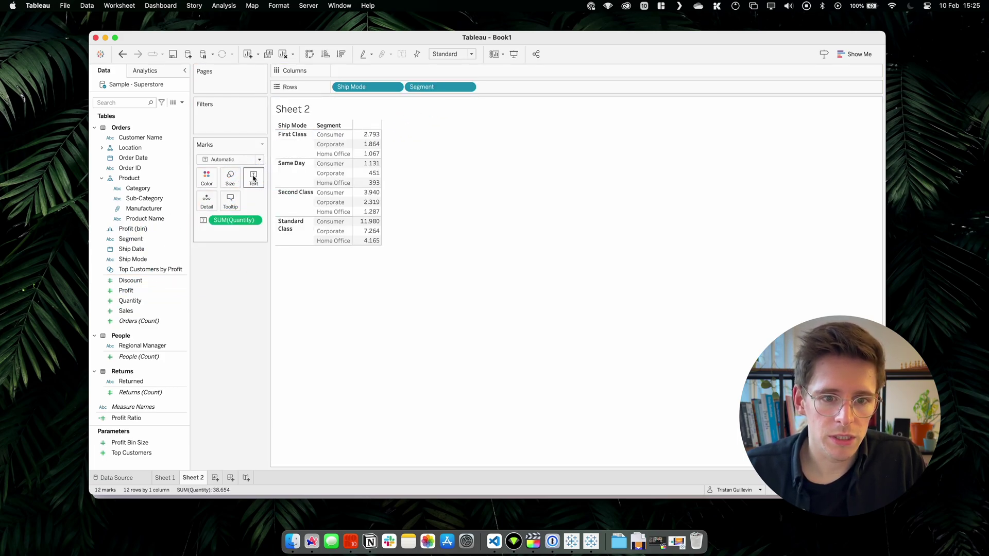
Export Sheet 2's underlying data to Downloads as the ShipMode/Segment/Quantity CSV.
key(super+a)
right_click(369, 163)
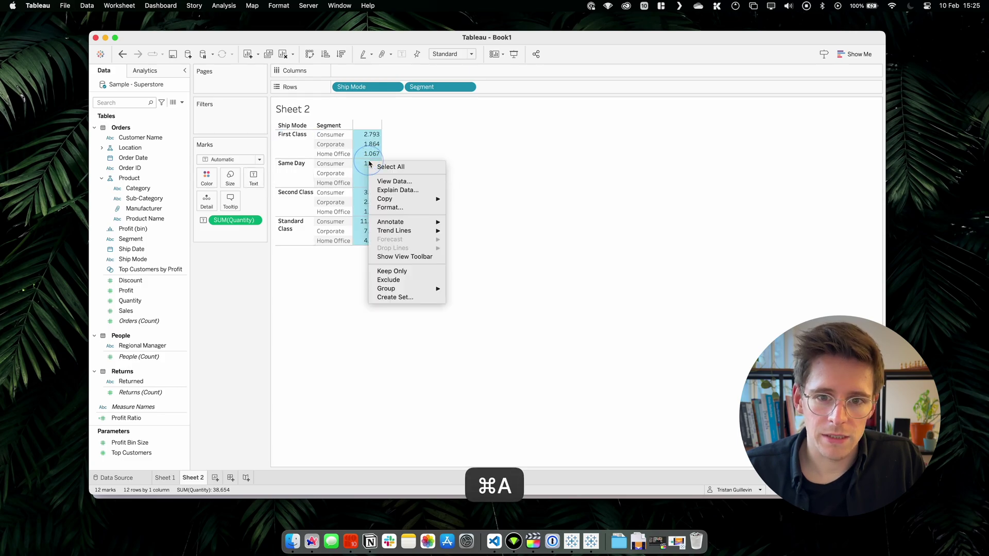
click(384, 181)
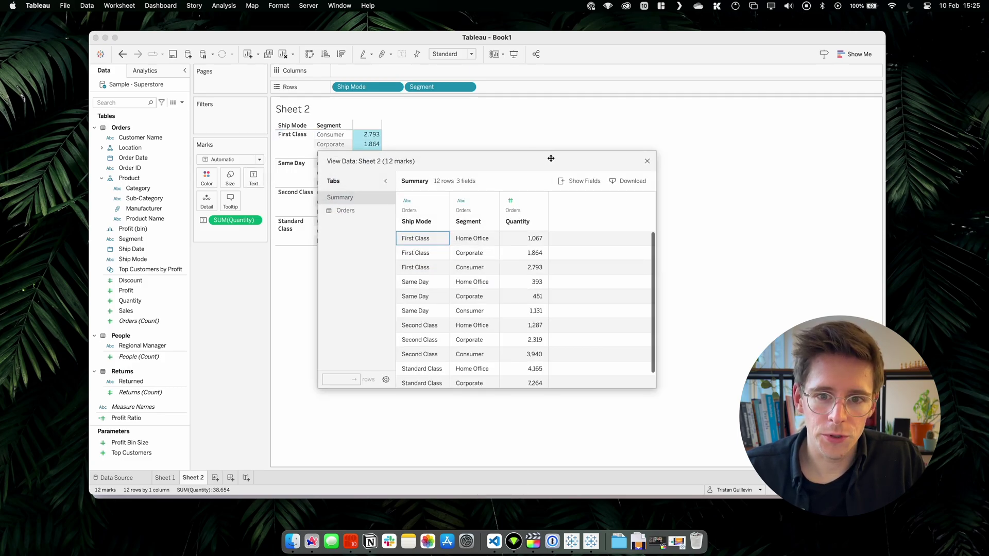
click(633, 183)
text(ShipMode/Segment/Quantity)
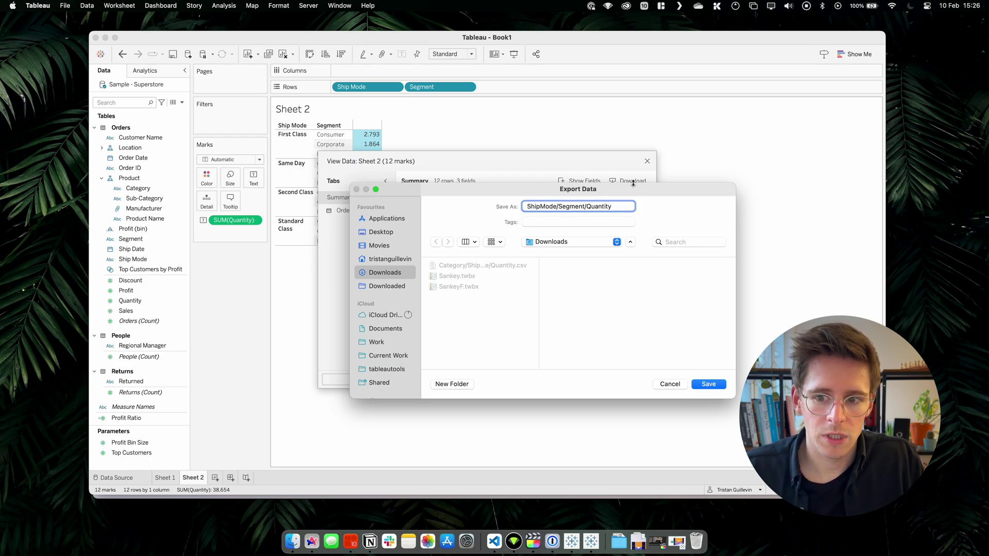
key(Return)
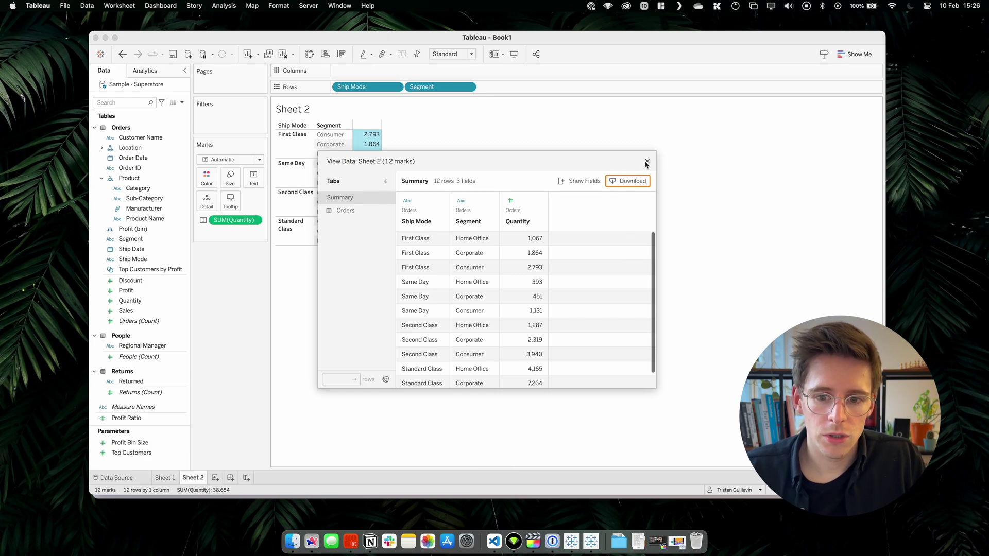
Open ShipMode/Segment/Quantity.csv in Visual Studio Code and create a new untitled text file.
click(647, 162)
click(500, 545)
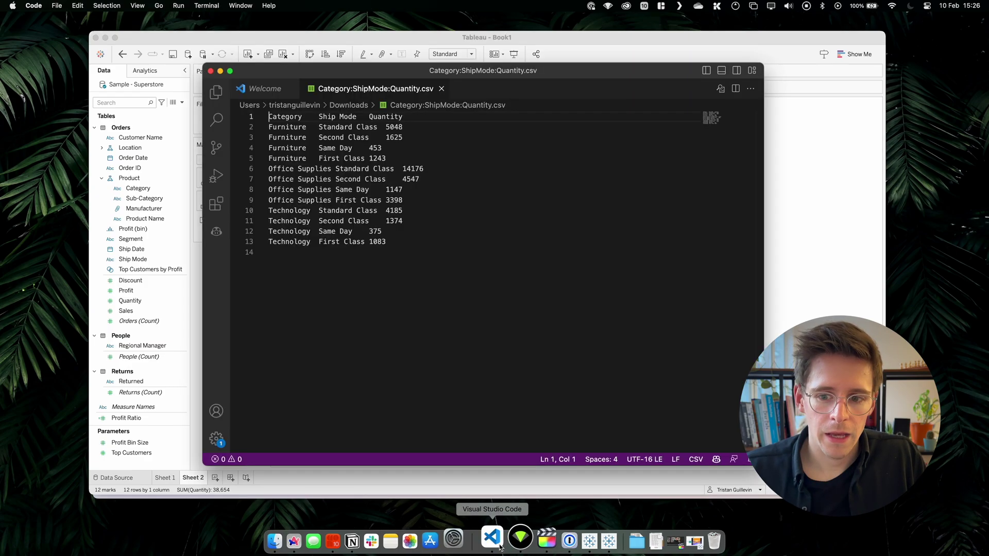
click(638, 541)
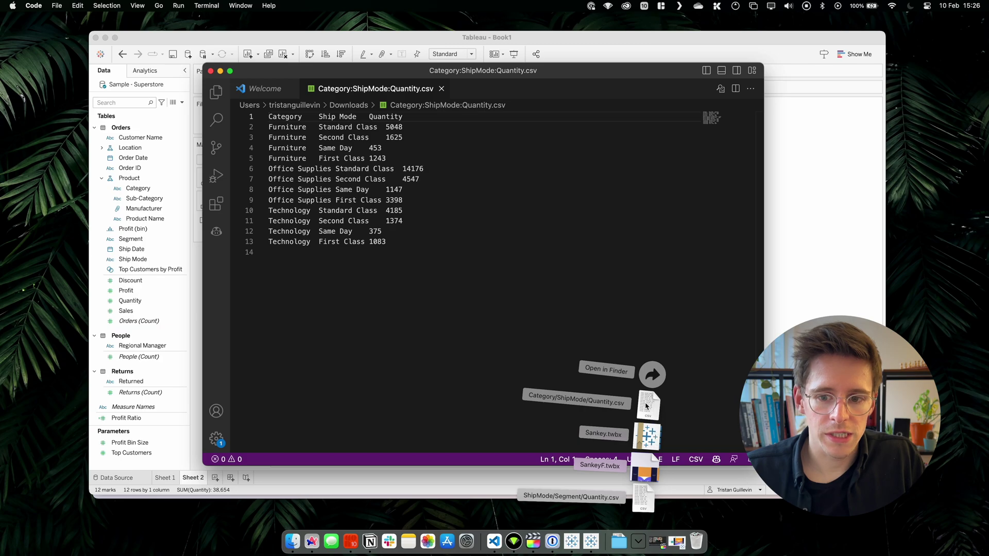
drag(642, 505, 626, 268)
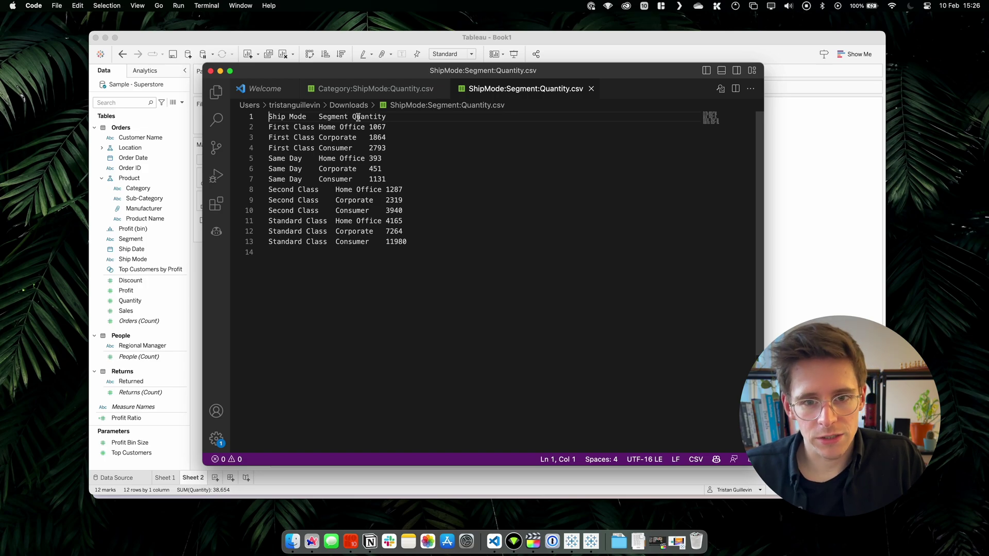
click(63, 6)
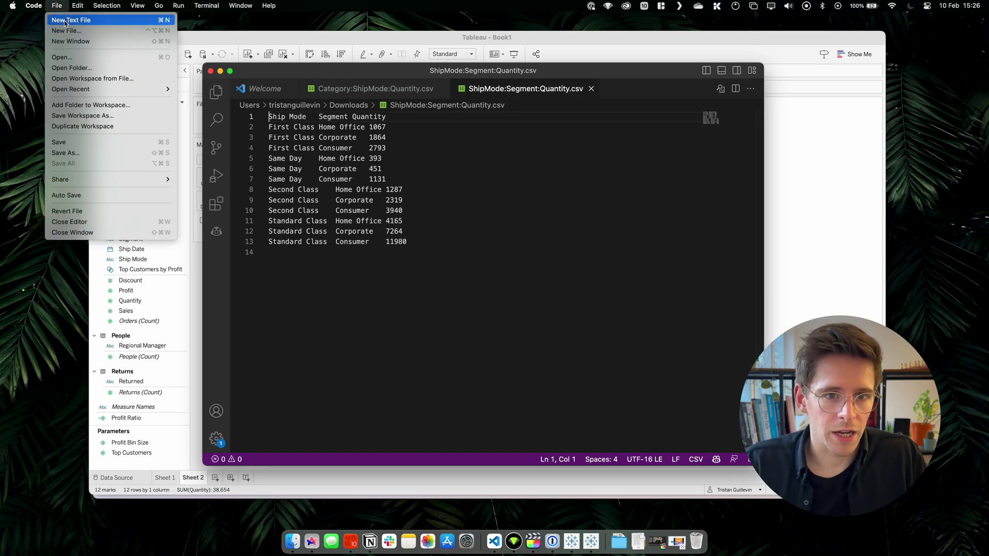
click(64, 21)
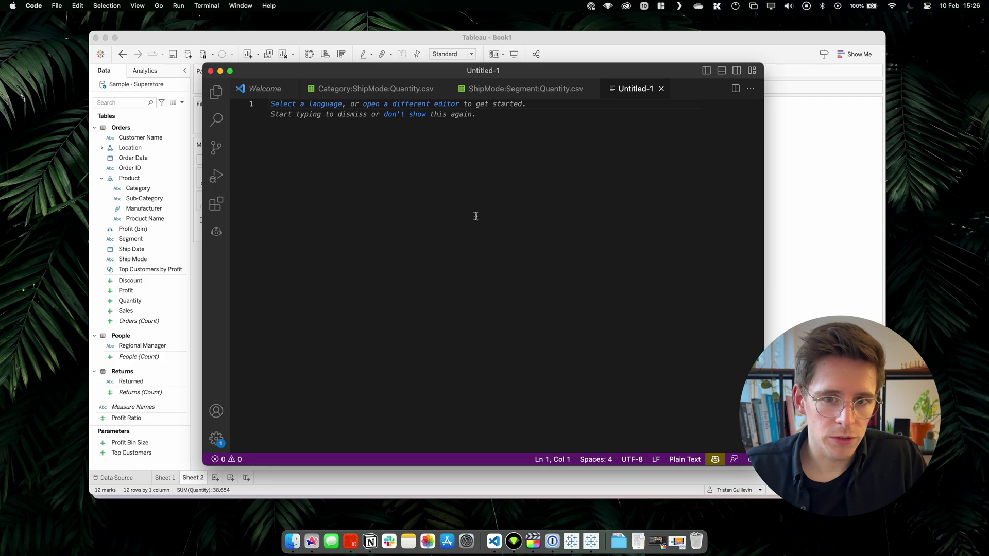
Paste the Category/Ship Mode rows, then the Ship Mode/Segment rows, into the untitled file.
click(389, 93)
drag(392, 253, 289, 111)
key(cmd+c)
click(639, 88)
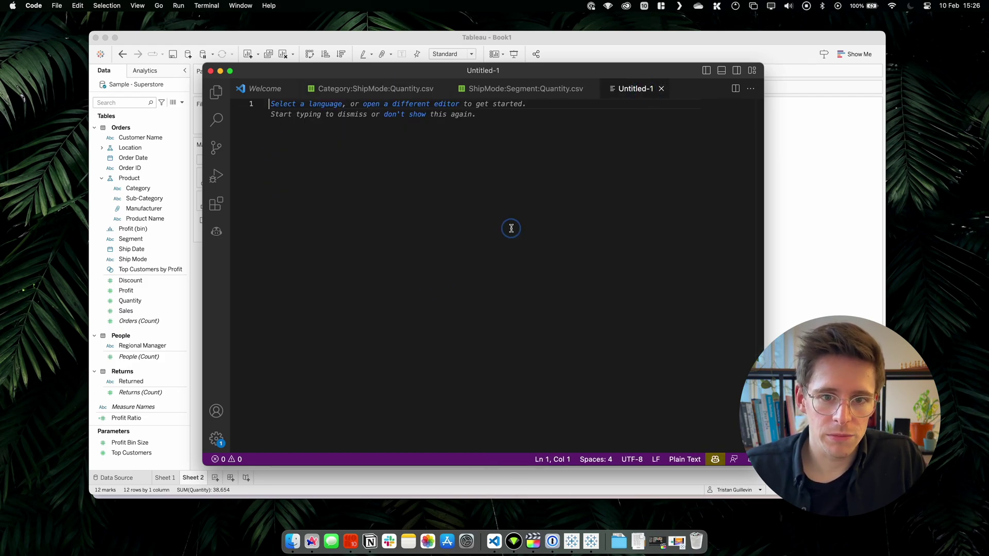
key(cmd+v)
click(456, 93)
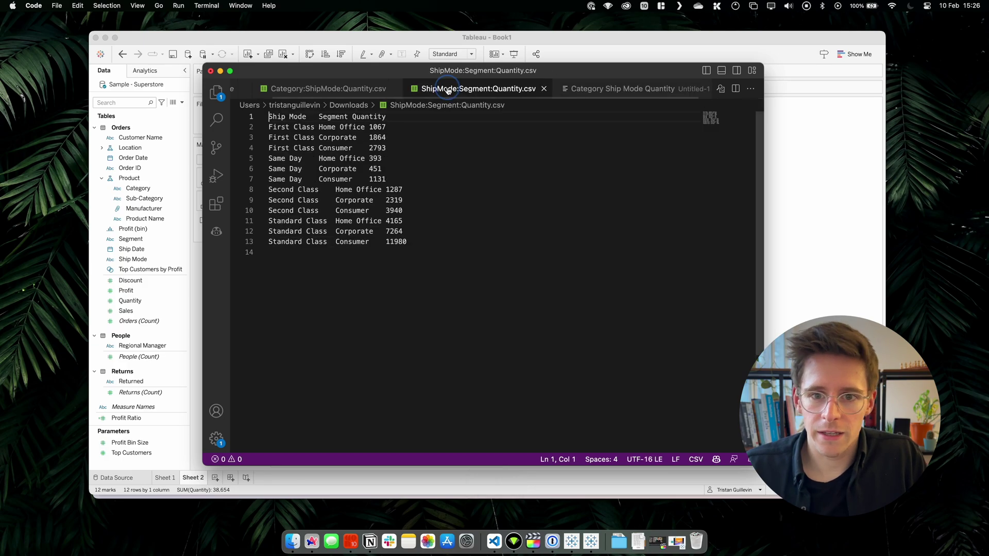
drag(448, 296, 223, 89)
key(cmd+c)
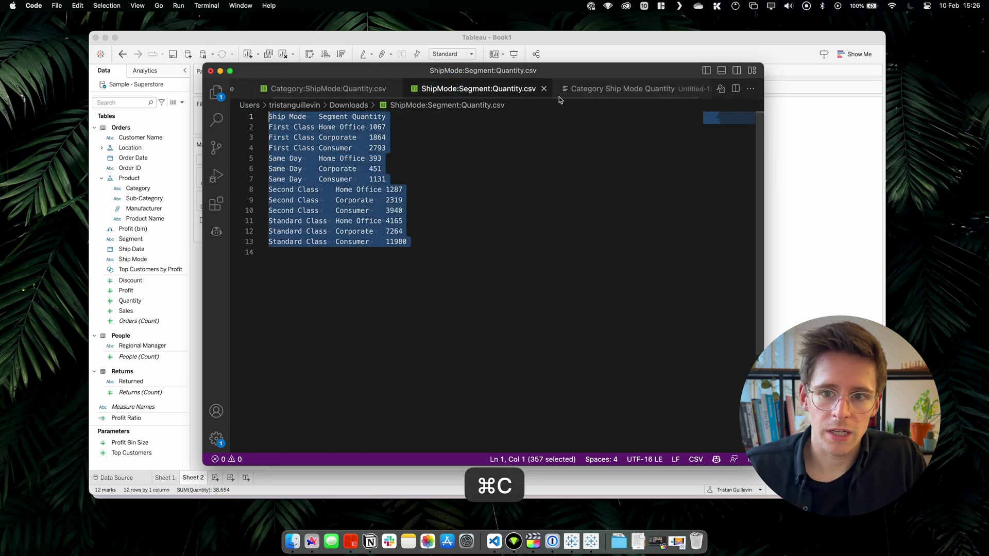
click(618, 89)
key(super+v)
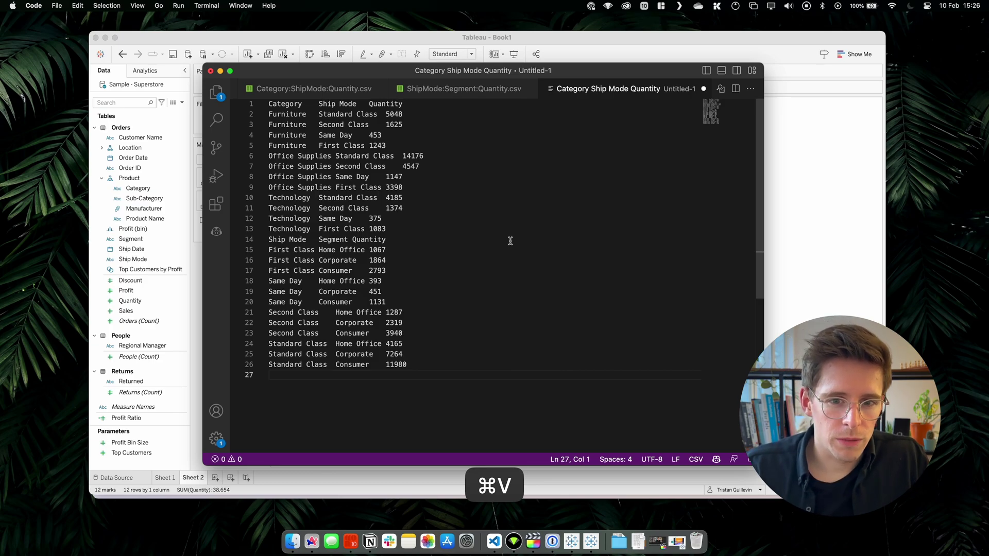
Delete the duplicate header on line 14 and rename the first two columns Source and Target.
triple_click(389, 239)
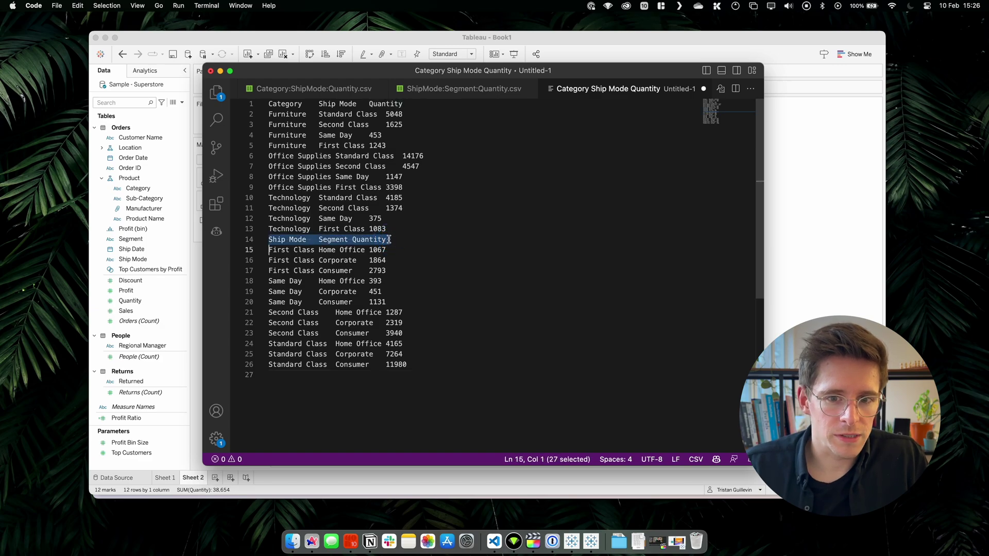
key(BackSpace)
double_click(301, 106)
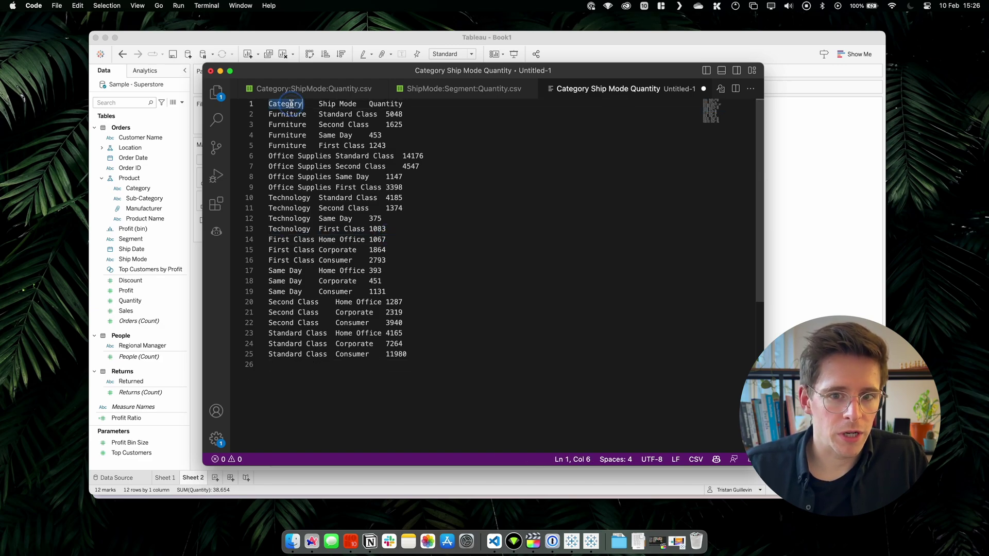
text(Sp)
text(urce)
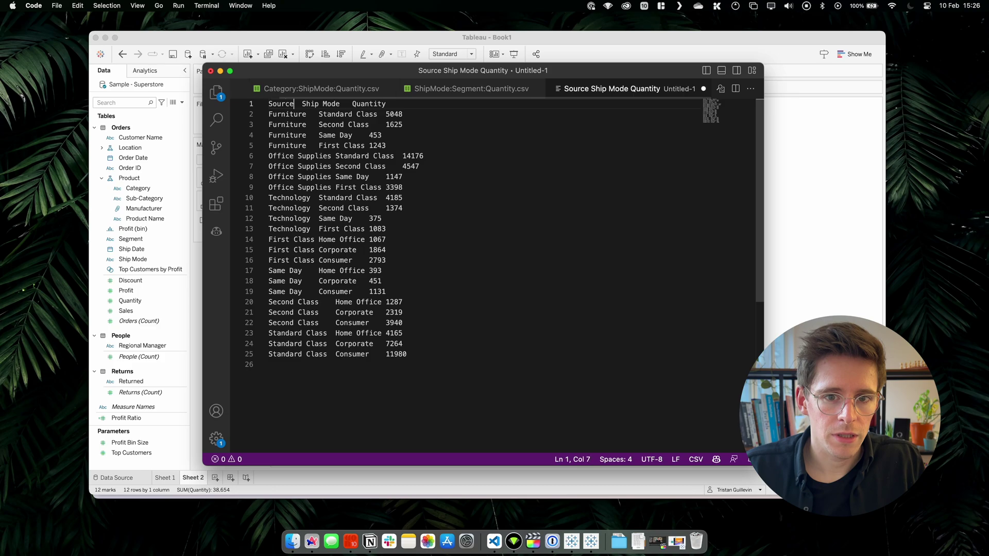
key(Right)
key(alt+shift+Right)
key(alt+shift+Right)
text(Target)
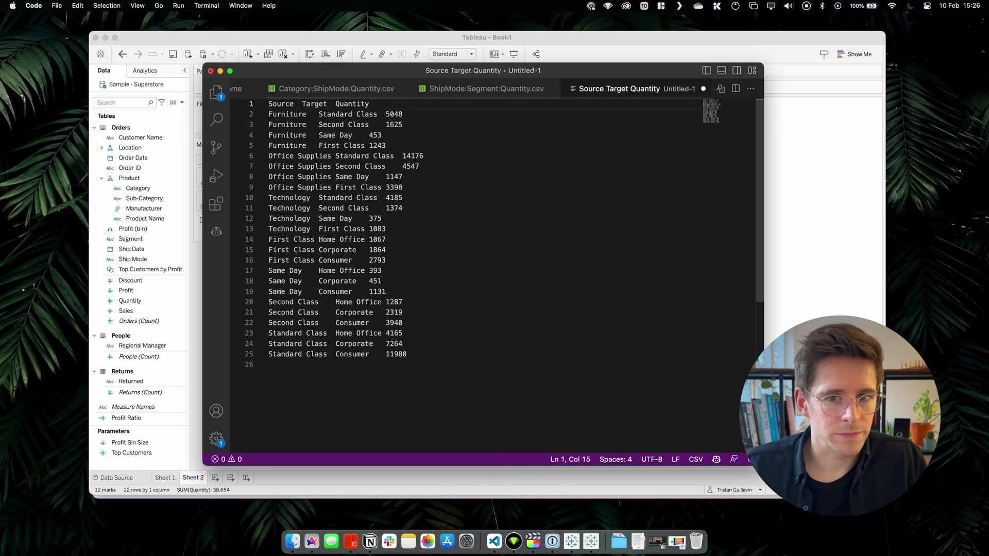
Save the combined file as Multi Level Sankey.csv.
key(super+s)
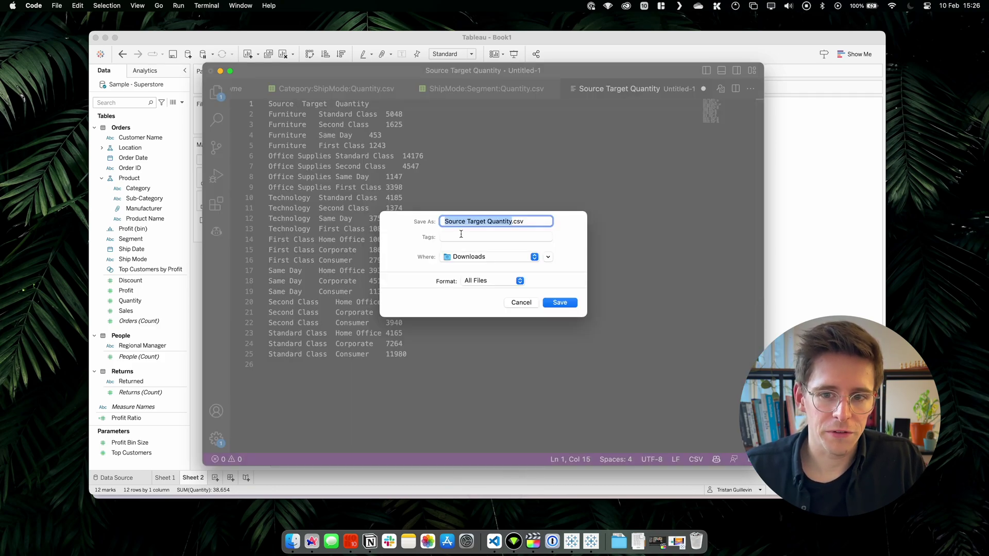
text(M)
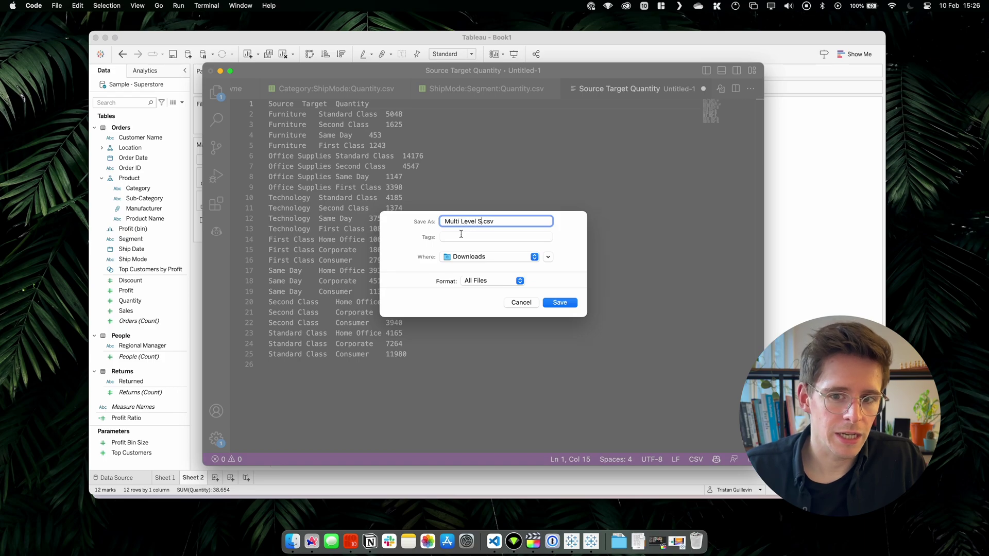
text(ulti Level Sankey)
key(Return)
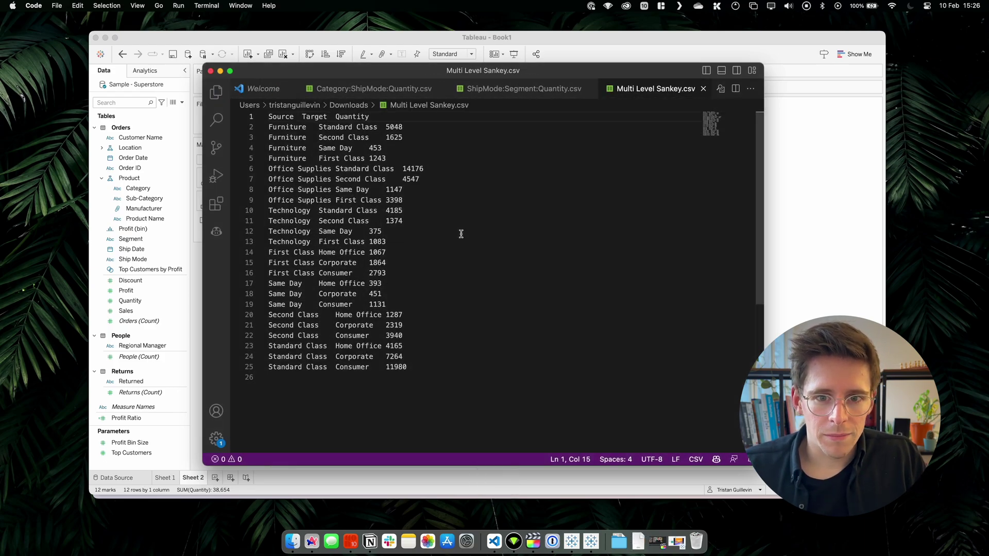
Load Multi Level Sankey.csv into the LADATAVIZ Sankey generator.
click(312, 541)
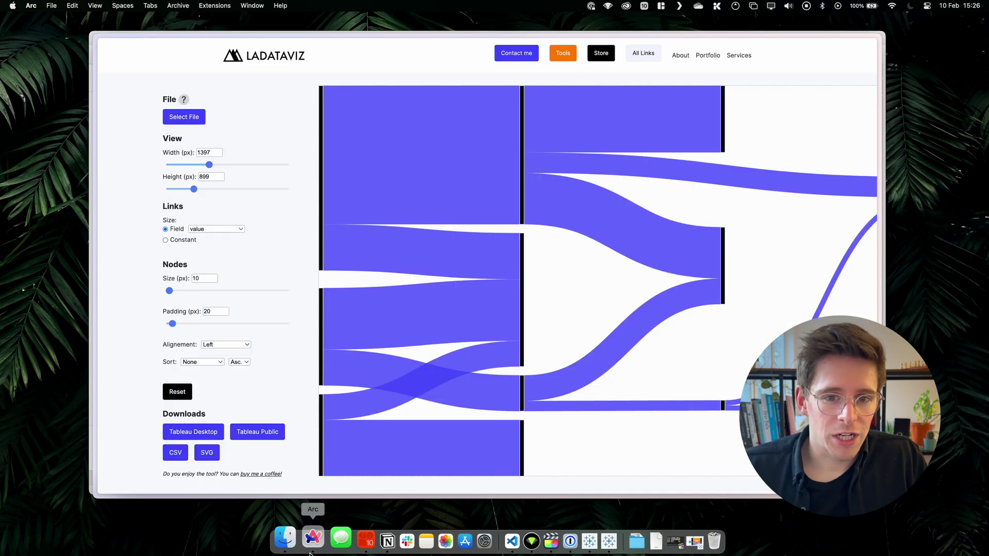
click(185, 118)
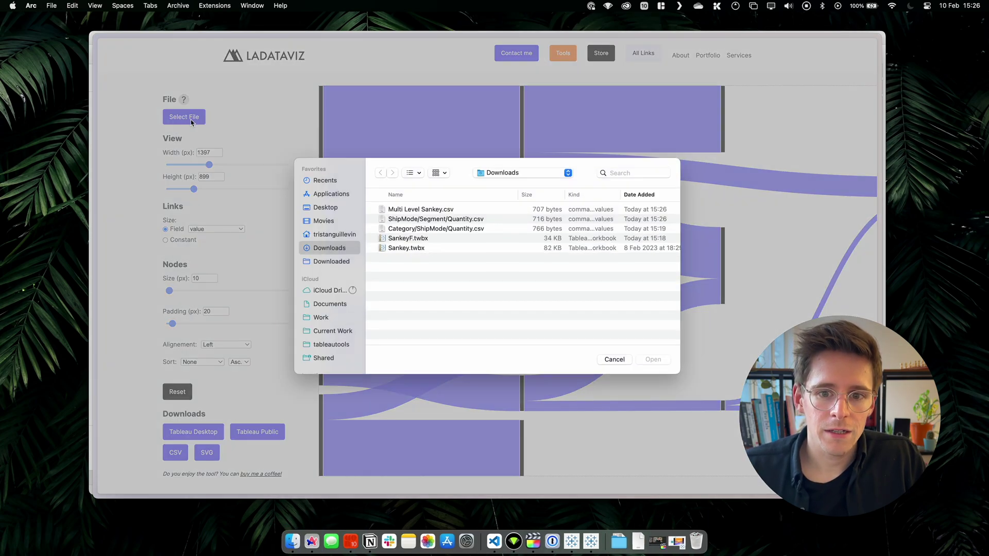
double_click(407, 210)
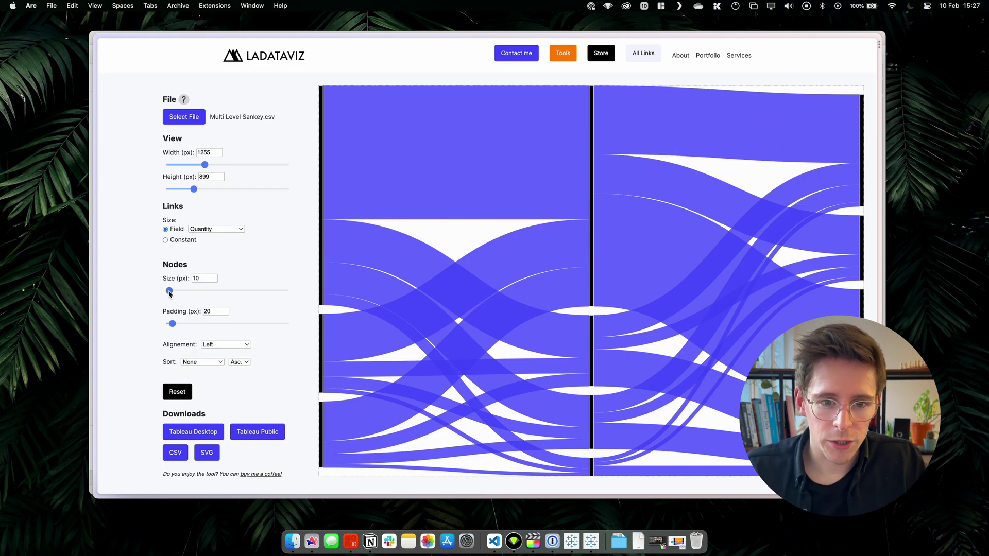
Widen the nodes to 190 px, sort by Quantity descending, and download the Sankey data as CSV.
drag(169, 292, 225, 291)
click(203, 362)
click(199, 371)
click(240, 362)
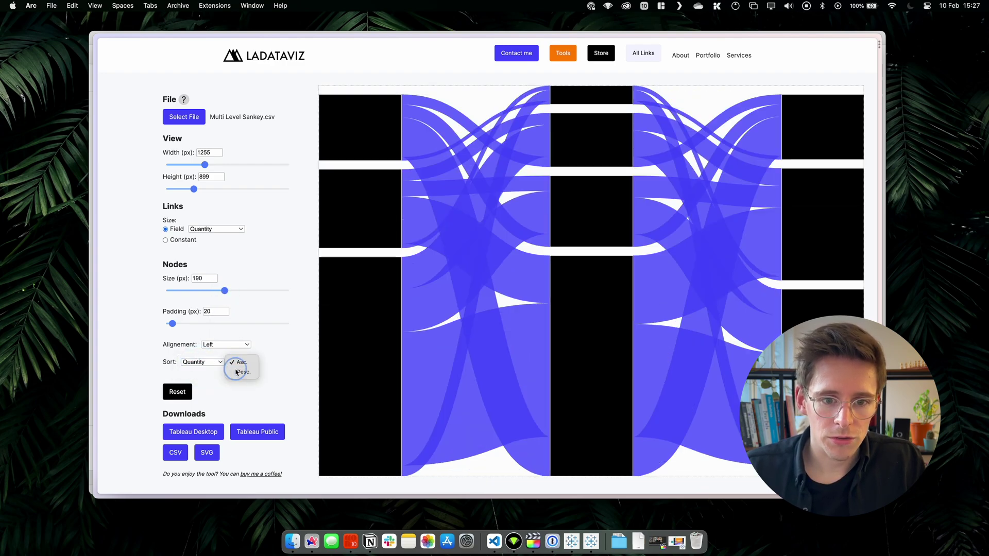
click(240, 372)
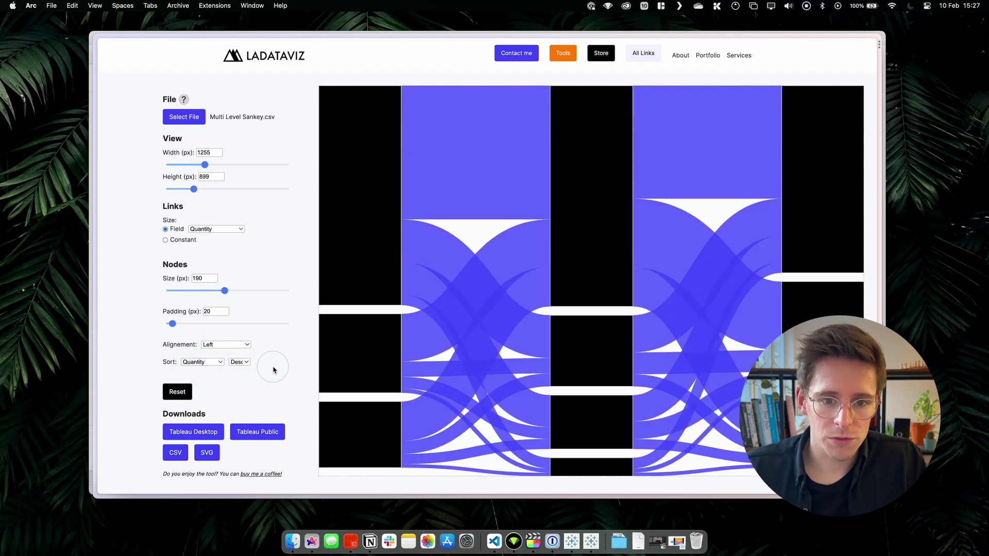
click(177, 454)
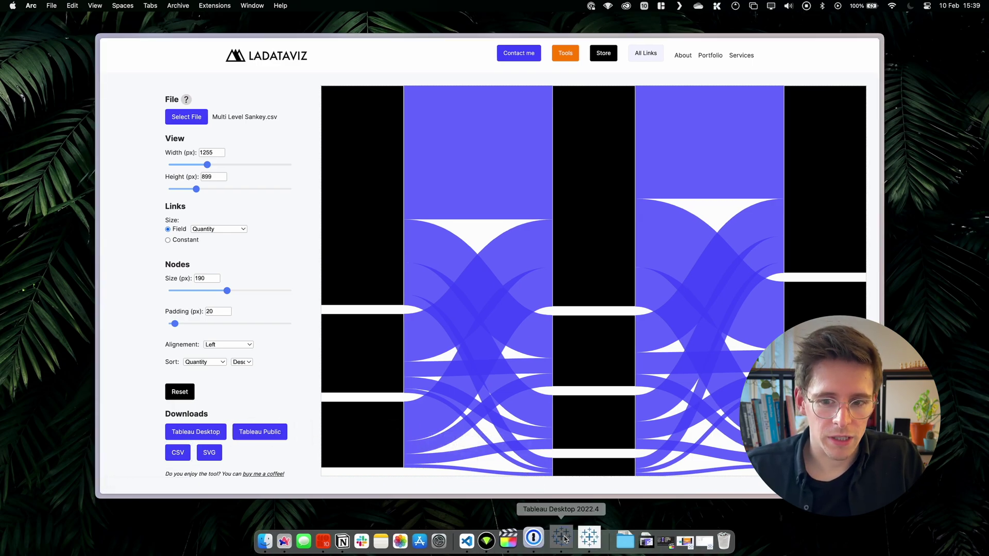
Repoint the sankey data source connection to the newly downloaded sankey.csv in Downloads.
click(563, 539)
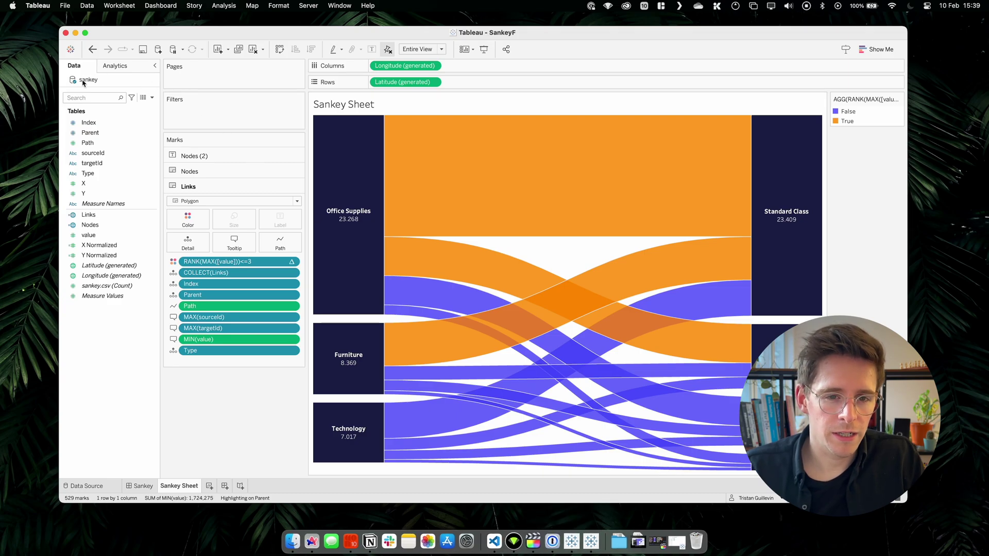
double_click(84, 80)
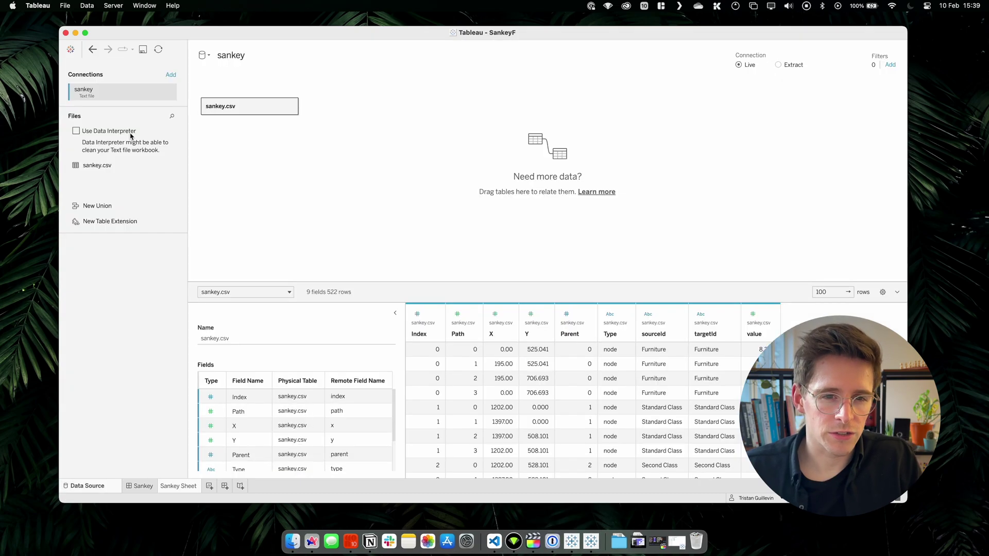
click(169, 94)
click(174, 101)
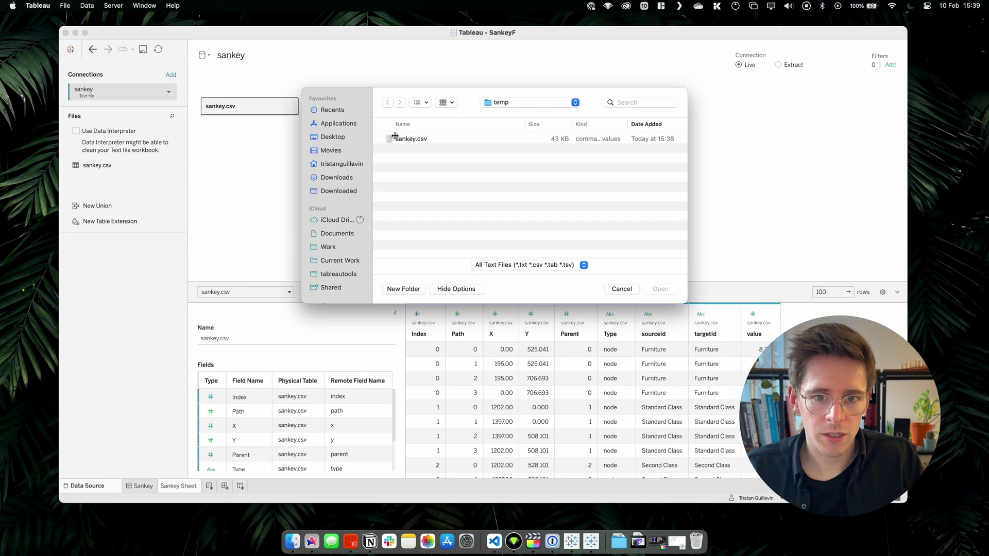
click(336, 177)
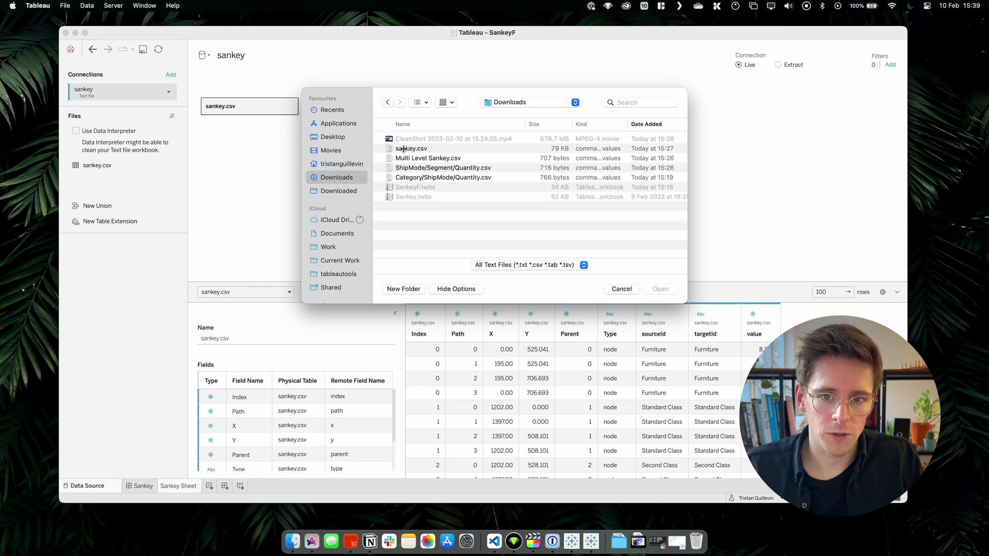
double_click(411, 149)
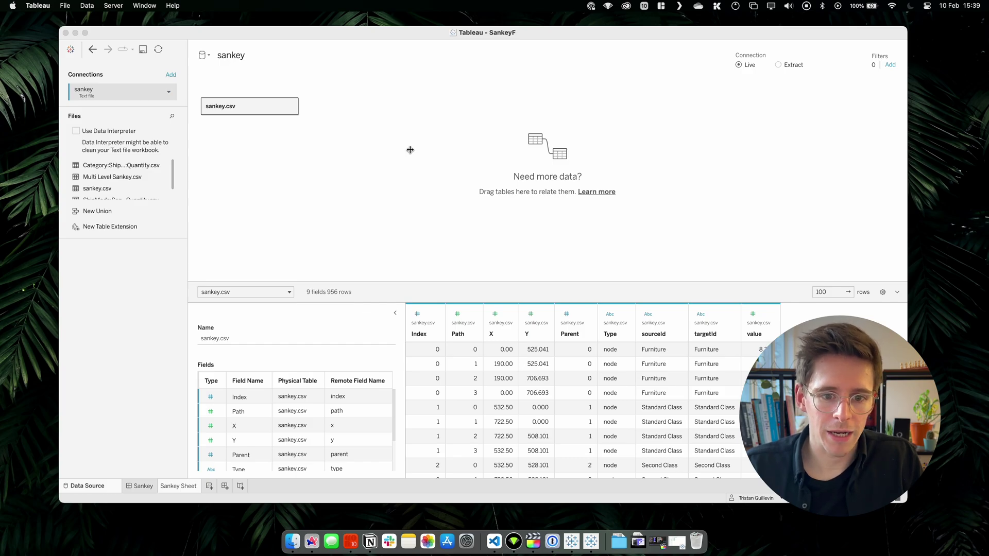
click(162, 490)
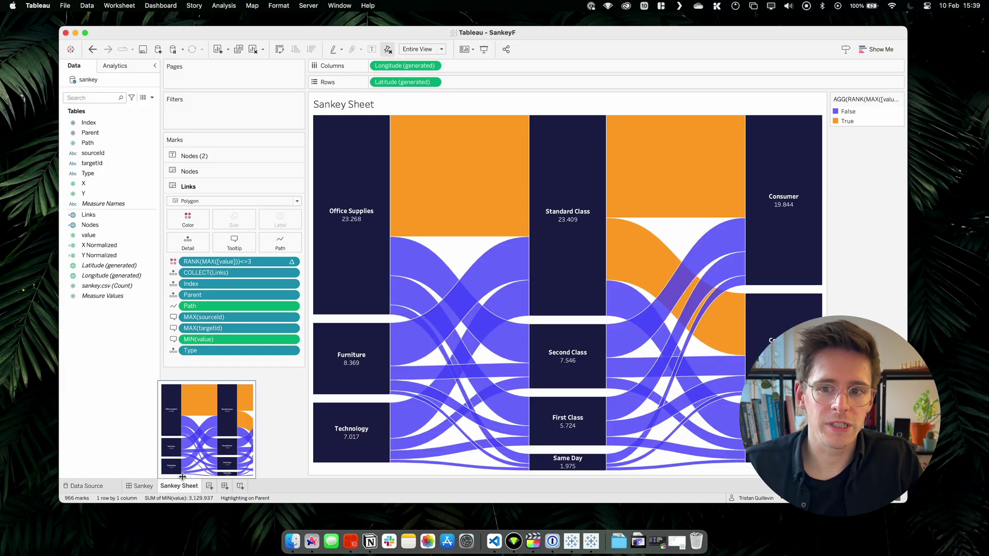